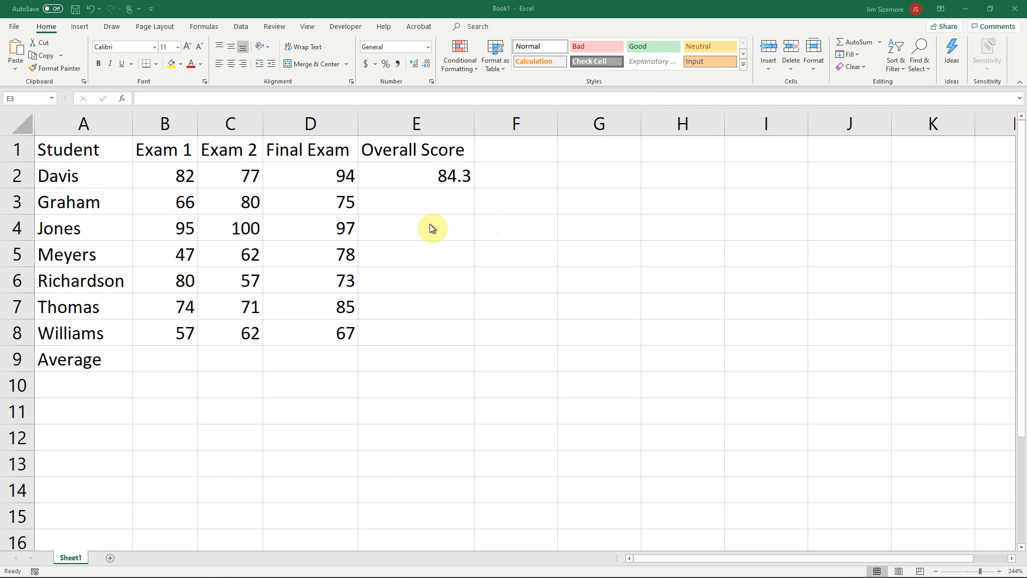
Enter an AVERAGE formula over B3:D3 in cell E3 for the student's overall score
{"action": "left_click", "coordinate": [408, 196]}
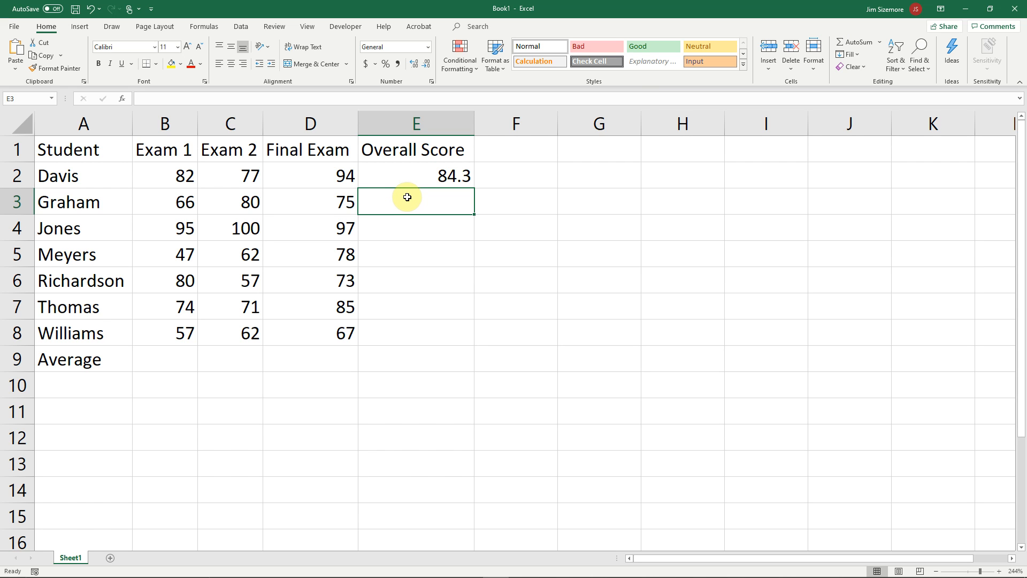
{"action": "type", "text": "="}
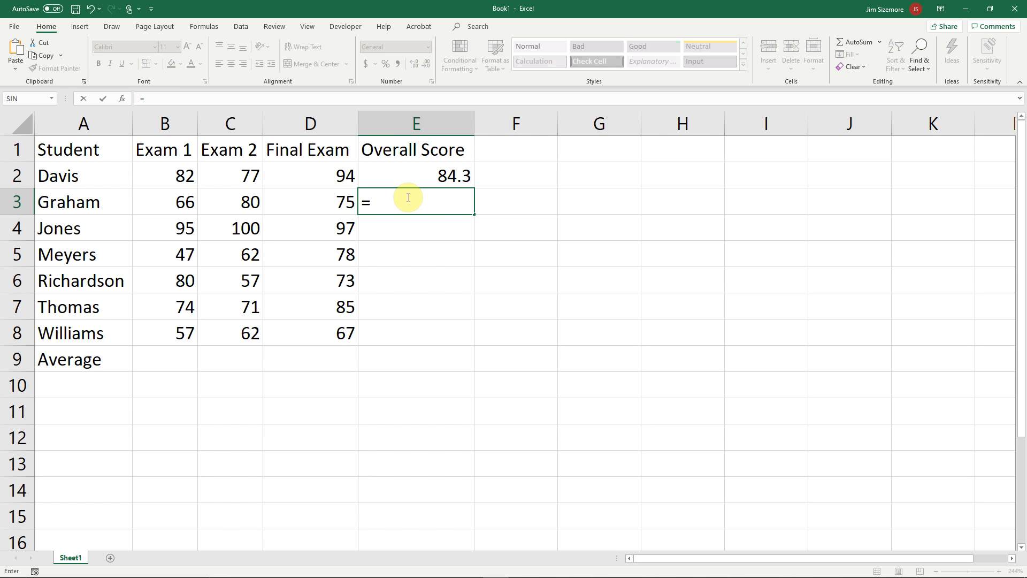
{"action": "type", "text": "avera"}
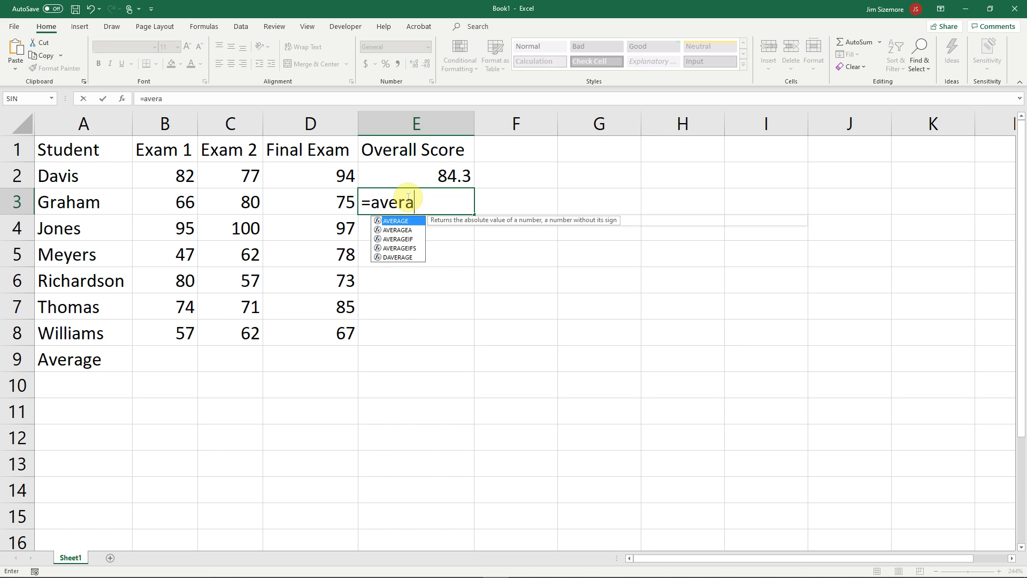
{"action": "type", "text": "ge("}
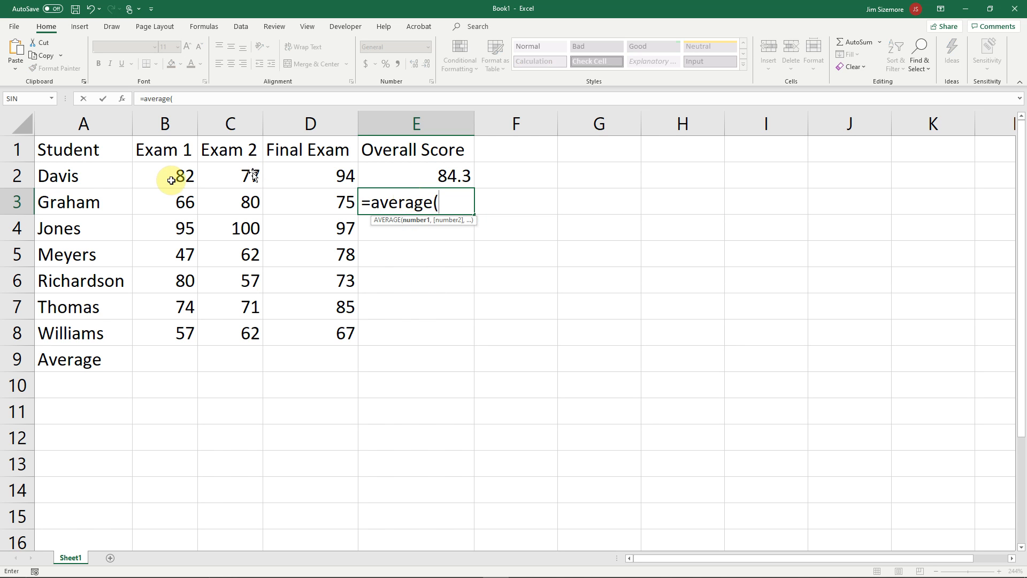
{"action": "left_click_drag", "start_coordinate": [181, 203], "coordinate": [325, 201]}
{"action": "type", "text": ")"}
{"action": "key", "text": "Return"}
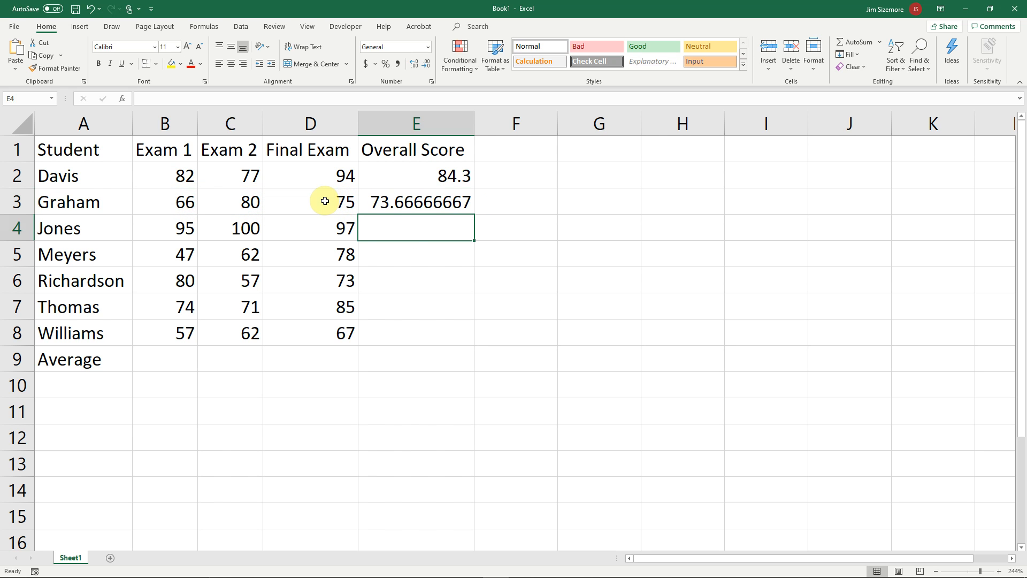
Copy the AVERAGE formula from E3 down through E8 for the remaining students
{"action": "left_click", "coordinate": [426, 202]}
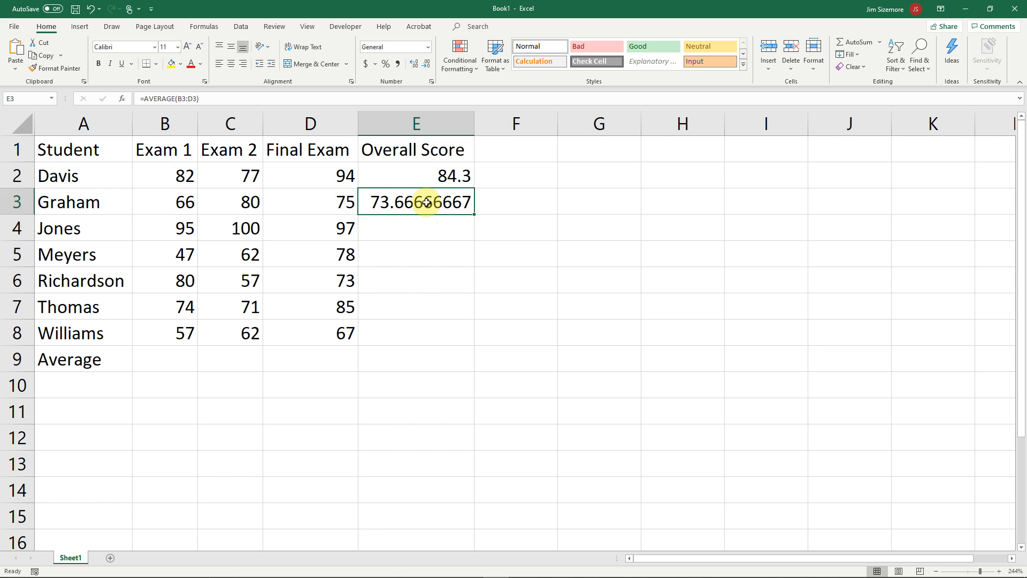
{"action": "key", "text": "ctrl+c"}
{"action": "key", "text": "shift+Down"}
{"action": "key", "text": "shift+Down"}
{"action": "key", "text": "shift+Down"}
{"action": "key", "text": "shift+Down"}
{"action": "key", "text": "shift+Down"}
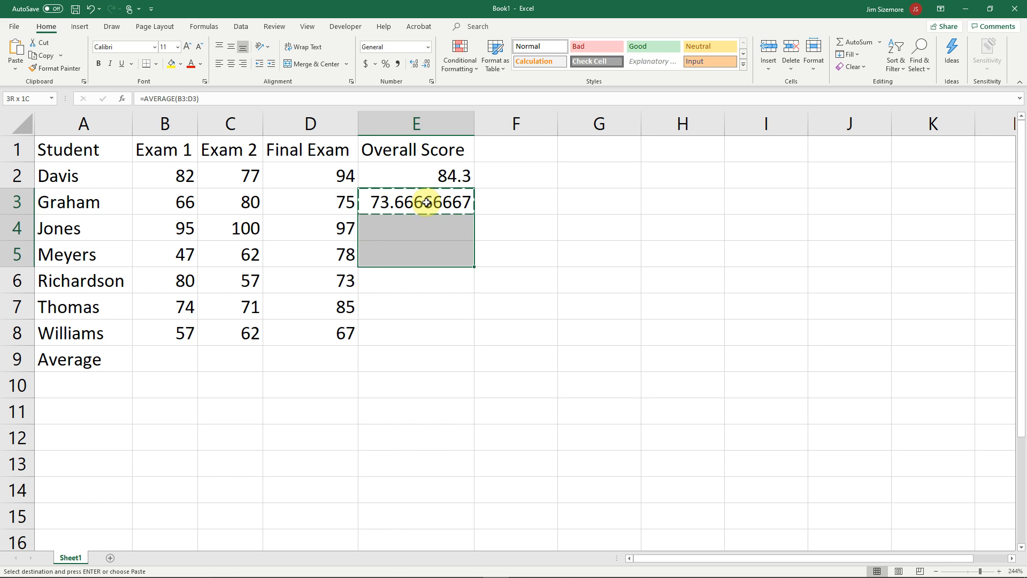
{"action": "key", "text": "shift+Down"}
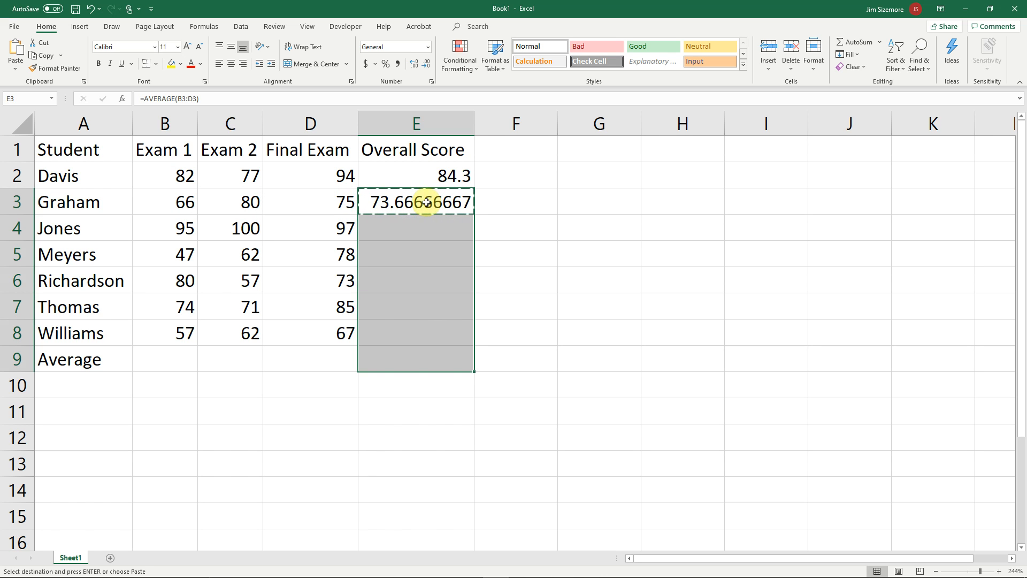
{"action": "key", "text": "shift+Up"}
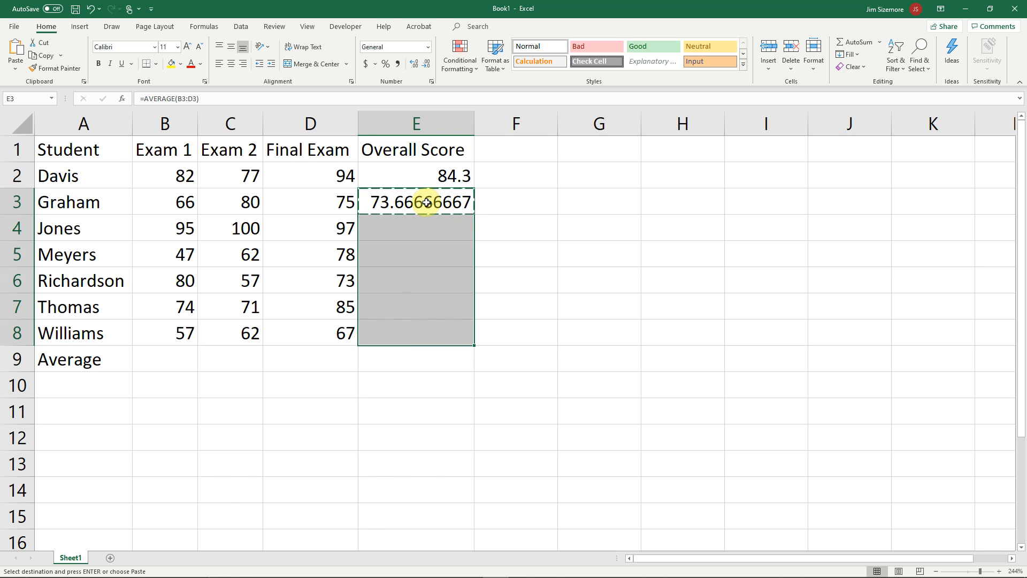
{"action": "key", "text": "ctrl+v"}
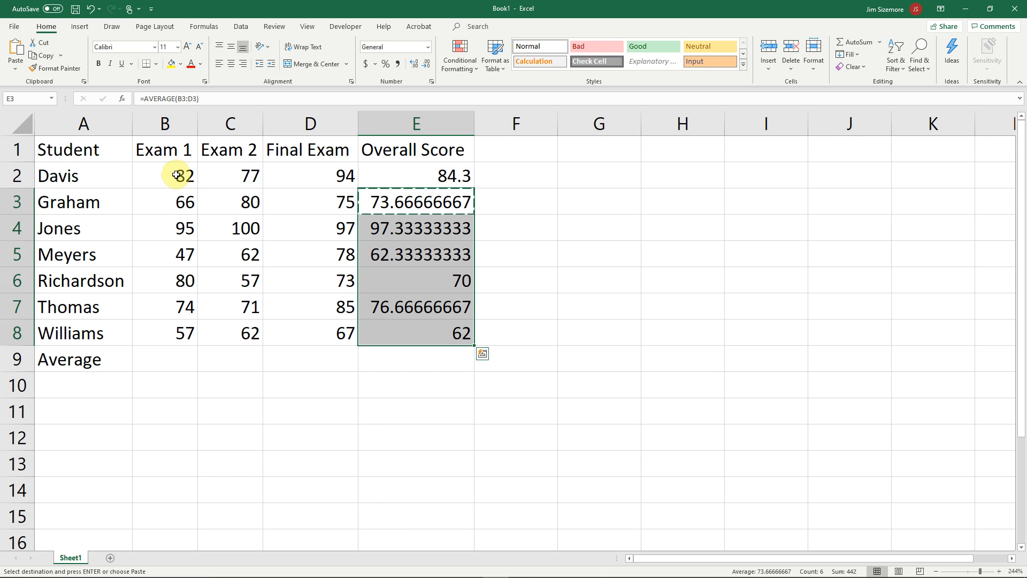
Insert the Average function in cell B9 over the Exam 1 scores in B2:B8
{"action": "left_click", "coordinate": [173, 359]}
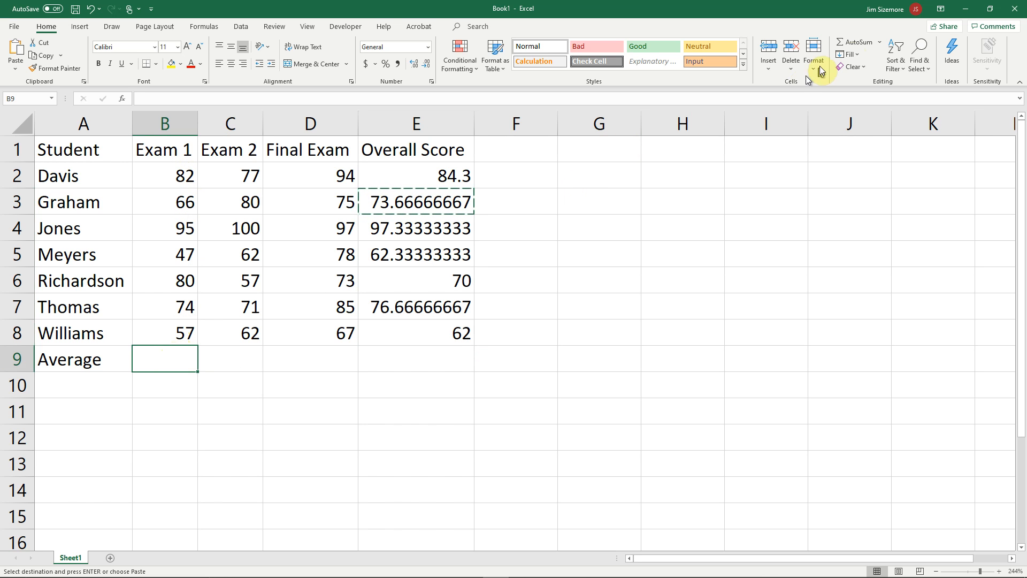
{"action": "left_click", "coordinate": [880, 42]}
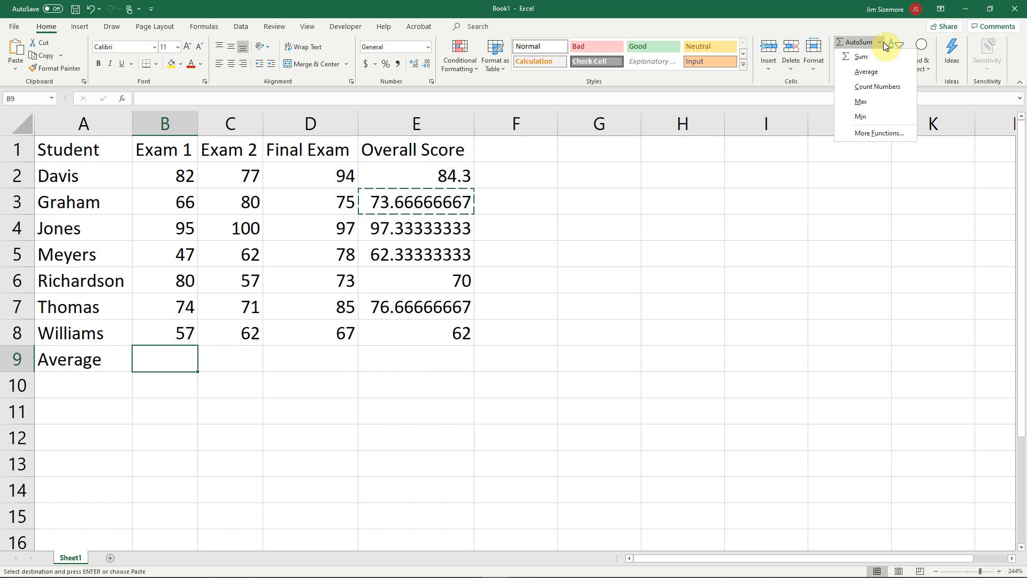
{"action": "left_click", "coordinate": [871, 71]}
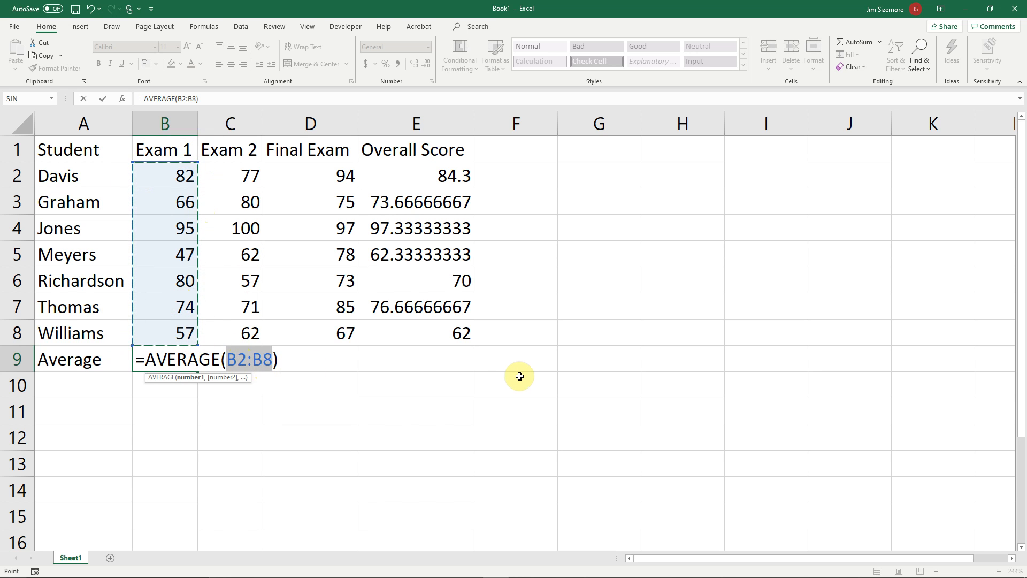
{"action": "key", "text": "Right"}
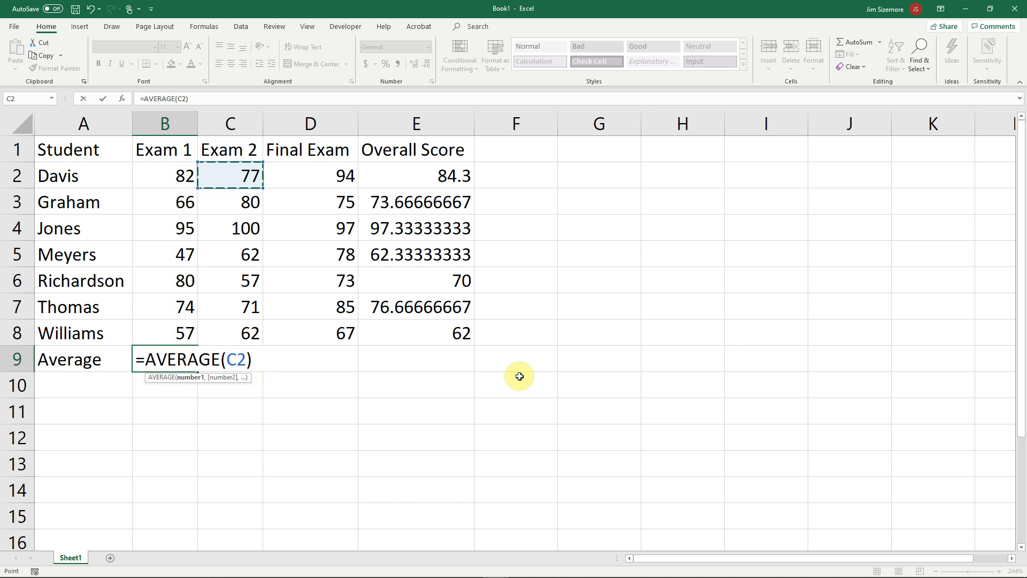
{"action": "key", "text": "Left"}
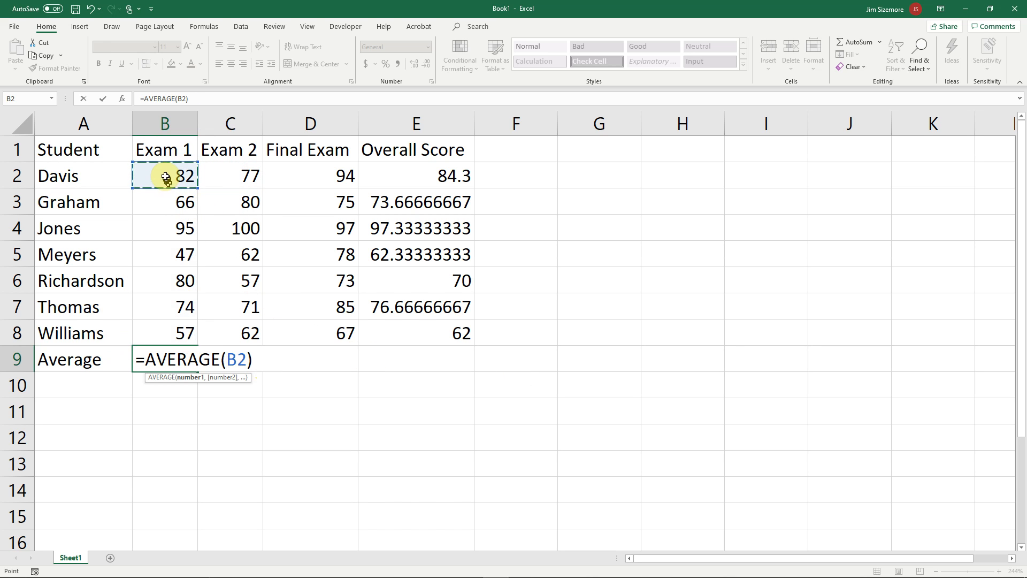
{"action": "left_click_drag", "start_coordinate": [175, 264], "coordinate": [182, 328]}
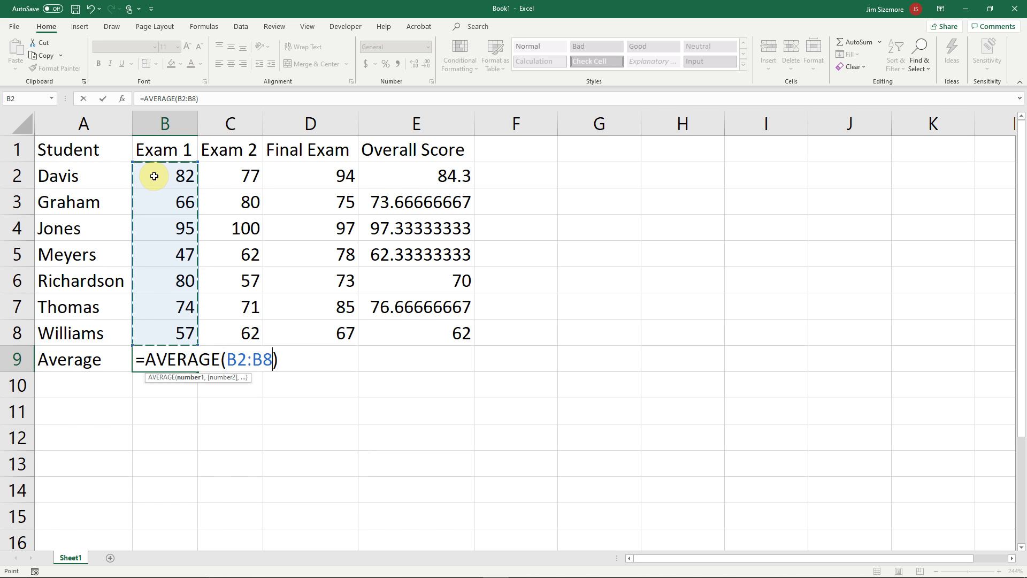
{"action": "left_click_drag", "start_coordinate": [232, 184], "coordinate": [238, 336]}
{"action": "left_click_drag", "start_coordinate": [161, 170], "coordinate": [169, 330]}
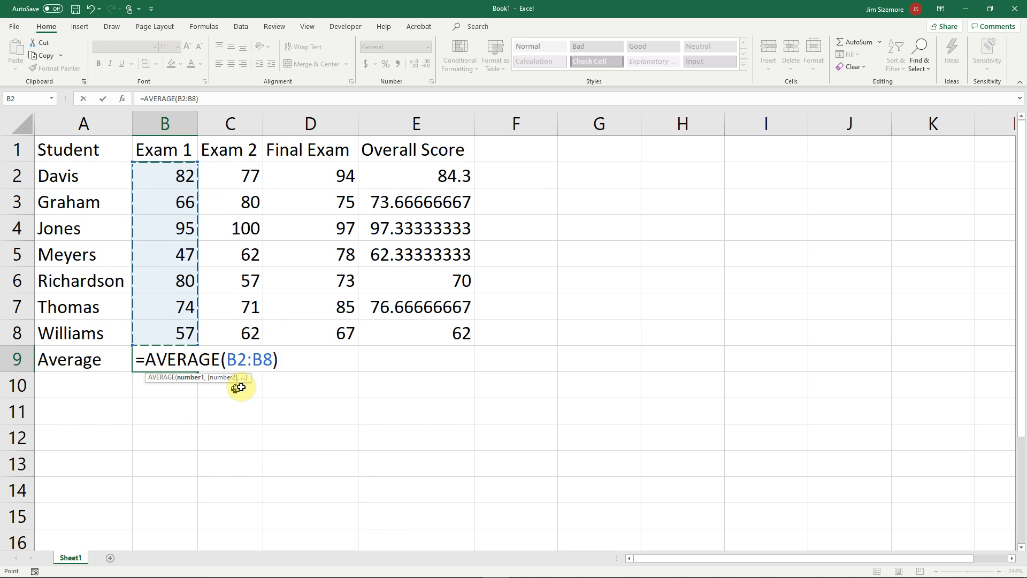
{"action": "key", "text": "Return"}
Copy the Exam 1 average formula from B9 into C9:D9 for Exam 2 and the Final Exam
{"action": "key", "text": "Up"}
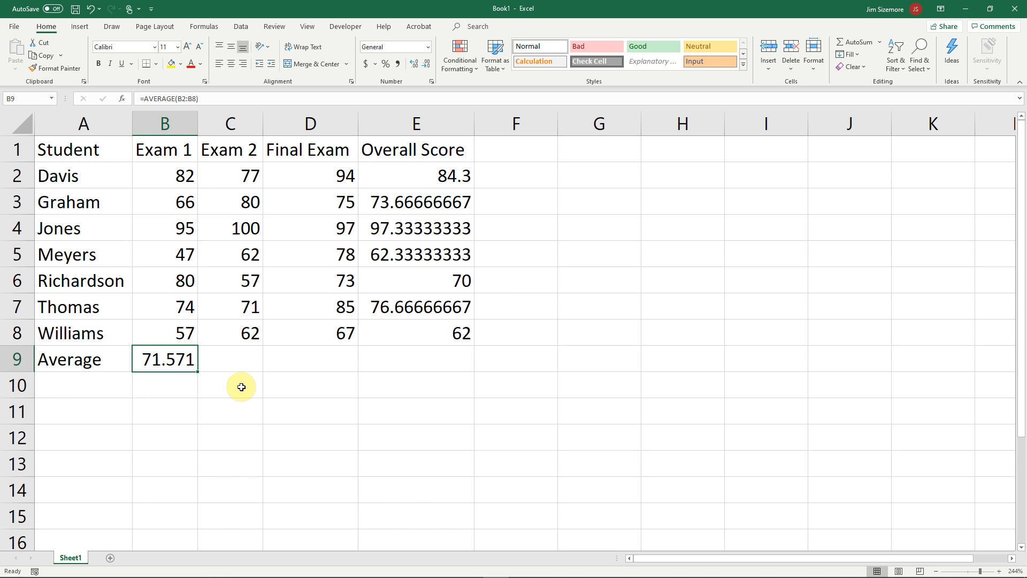
{"action": "key", "text": "ctrl+c"}
{"action": "key", "text": "Right"}
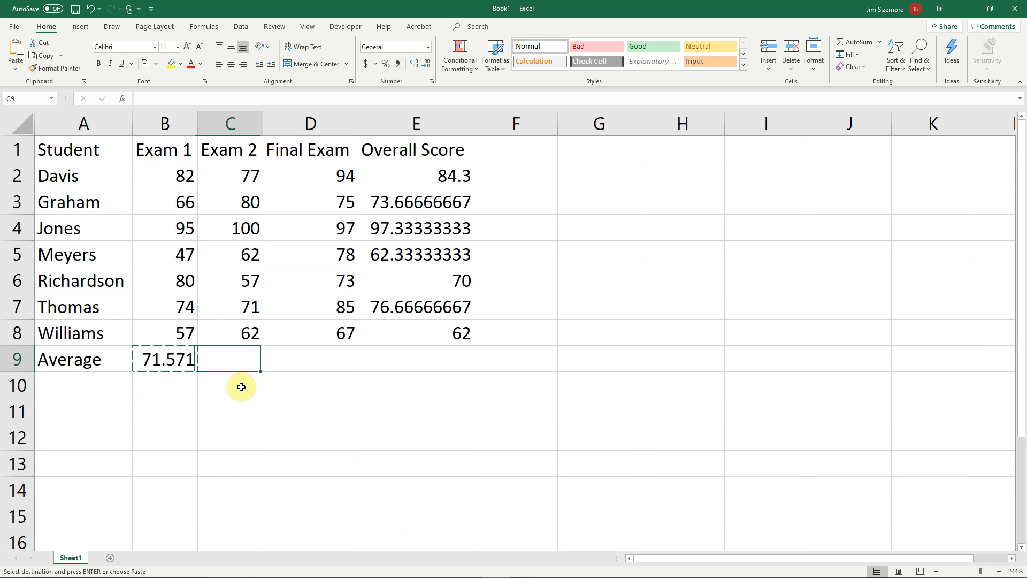
{"action": "key", "text": "shift+Right"}
{"action": "key", "text": "ctrl+v"}
Inspect the copied formulas in C9 and D9 to check which cell ranges they reference
{"action": "left_click", "coordinate": [223, 368]}
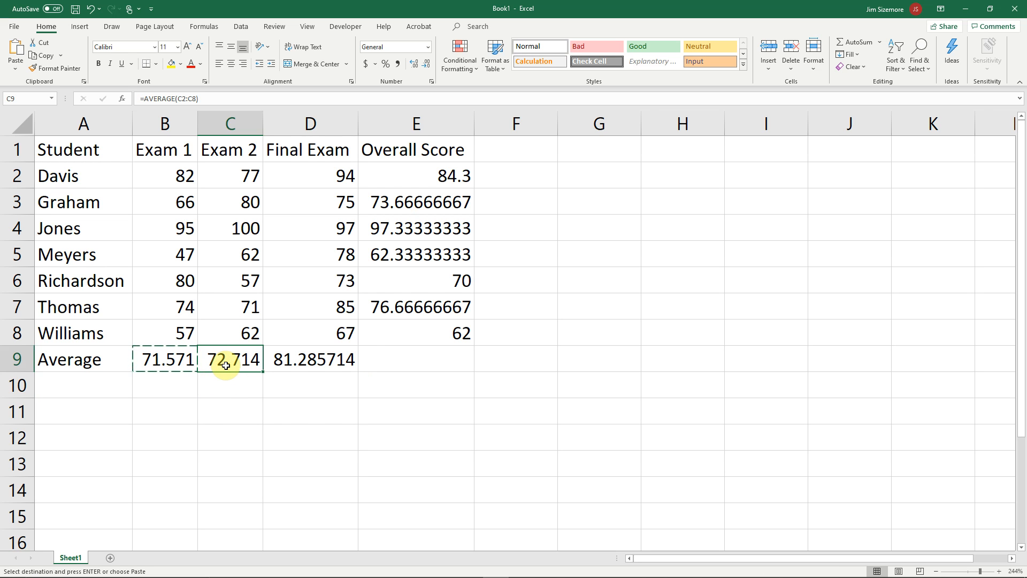
{"action": "left_click", "coordinate": [197, 98]}
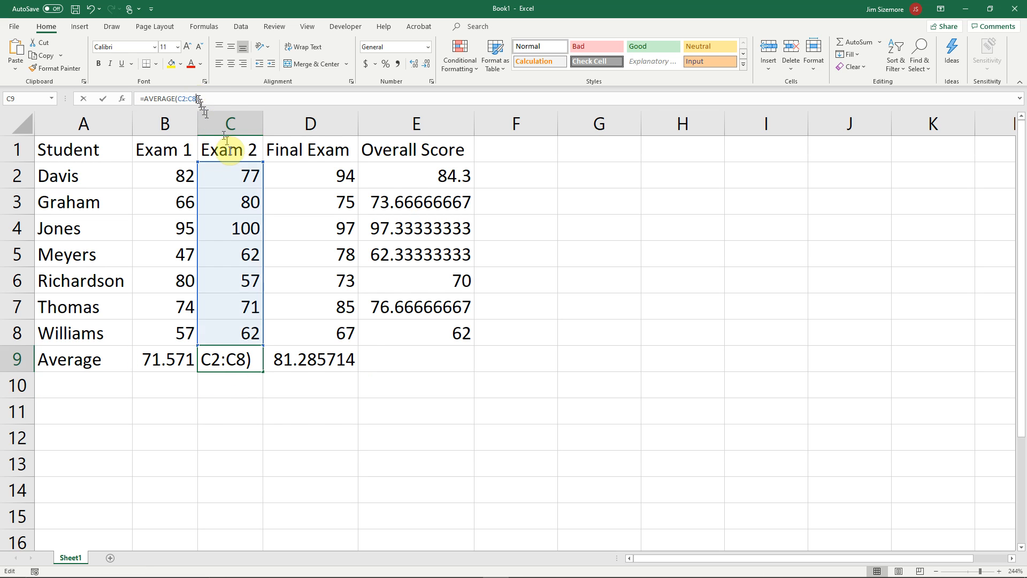
{"action": "left_click", "coordinate": [305, 356]}
{"action": "left_click", "coordinate": [185, 99]}
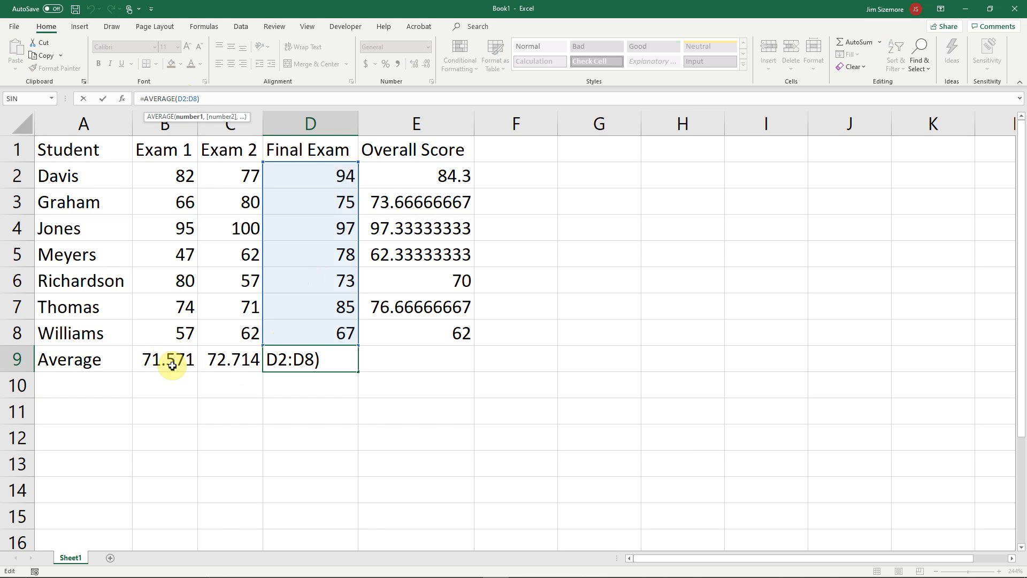
{"action": "left_click", "coordinate": [239, 174]}
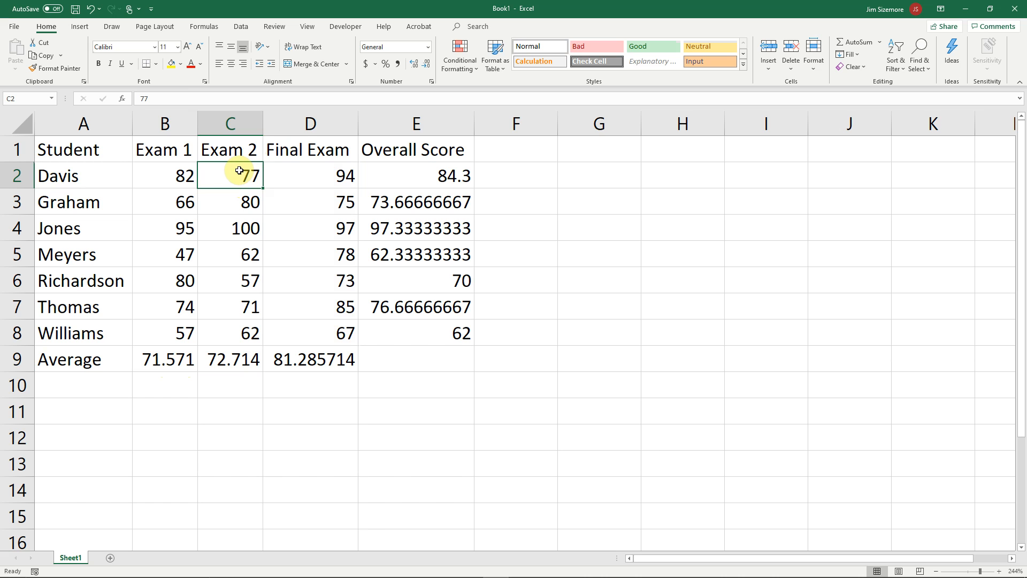
Demonstrate selecting the range C2:C8, columns A, C and D, row 4, the whole sheet, and the range B2:E9
{"action": "left_click_drag", "start_coordinate": [239, 171], "coordinate": [234, 325]}
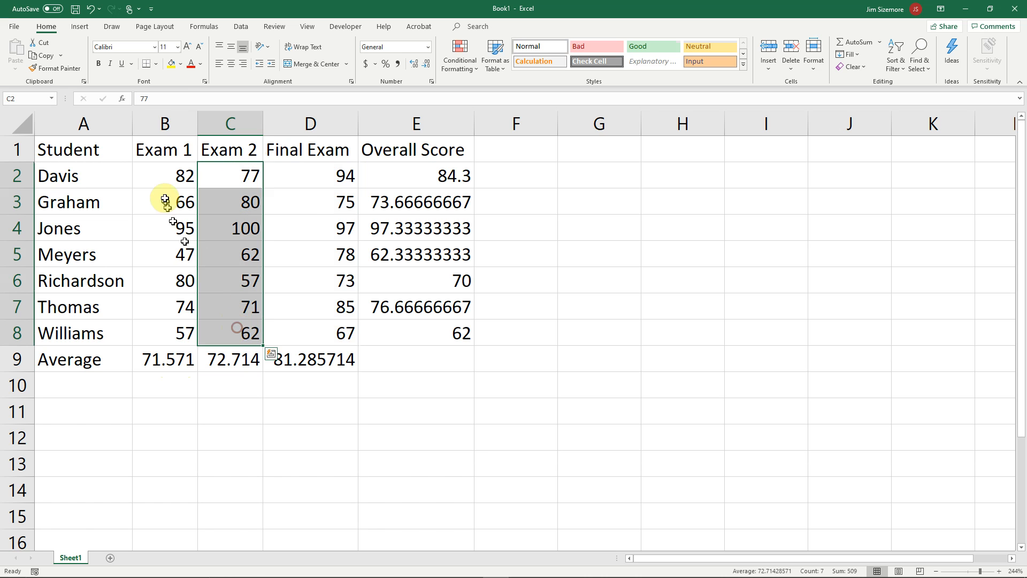
{"action": "left_click", "coordinate": [84, 117]}
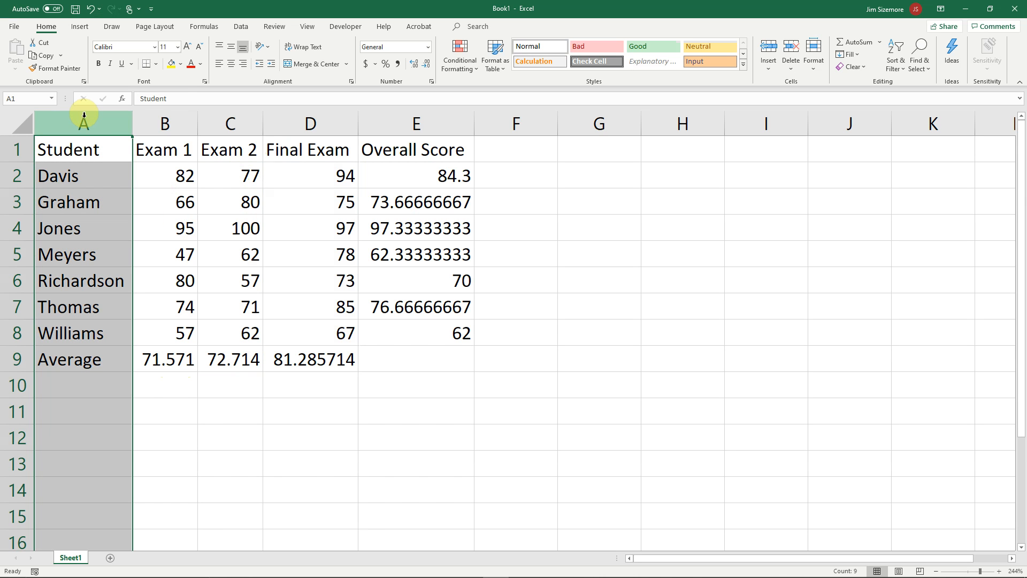
{"action": "left_click", "coordinate": [228, 118]}
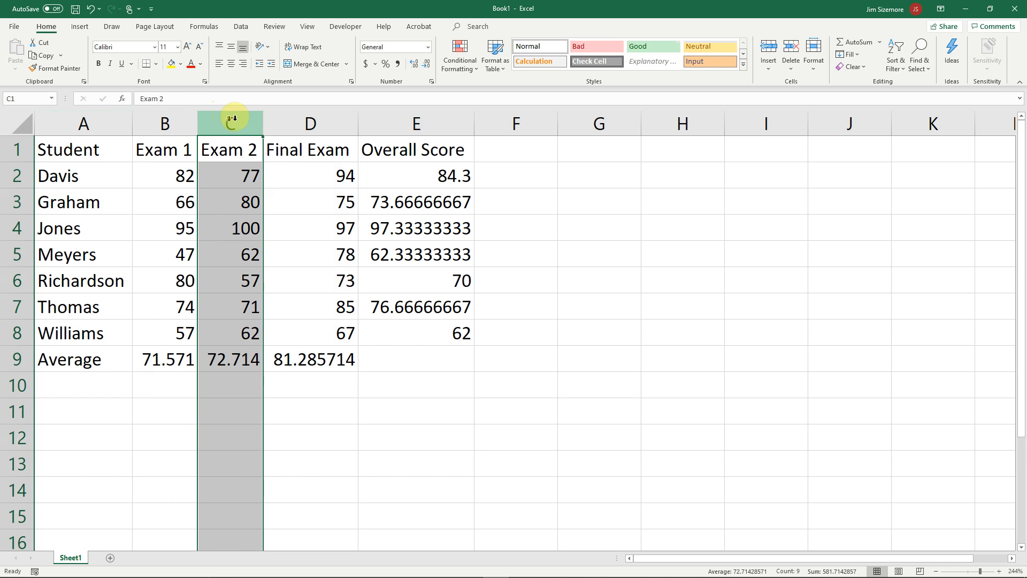
{"action": "left_click", "coordinate": [322, 115]}
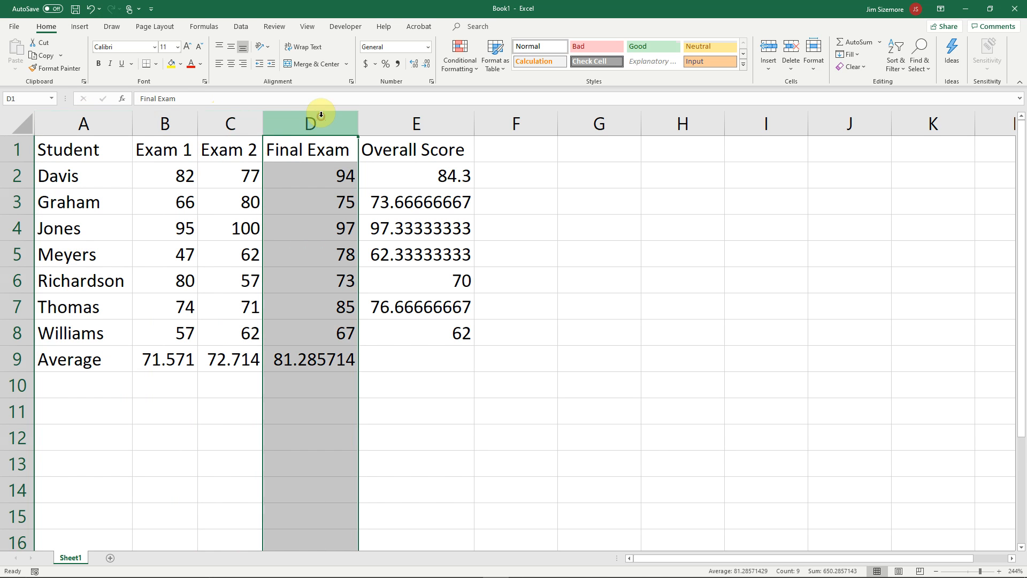
{"action": "left_click", "coordinate": [12, 229]}
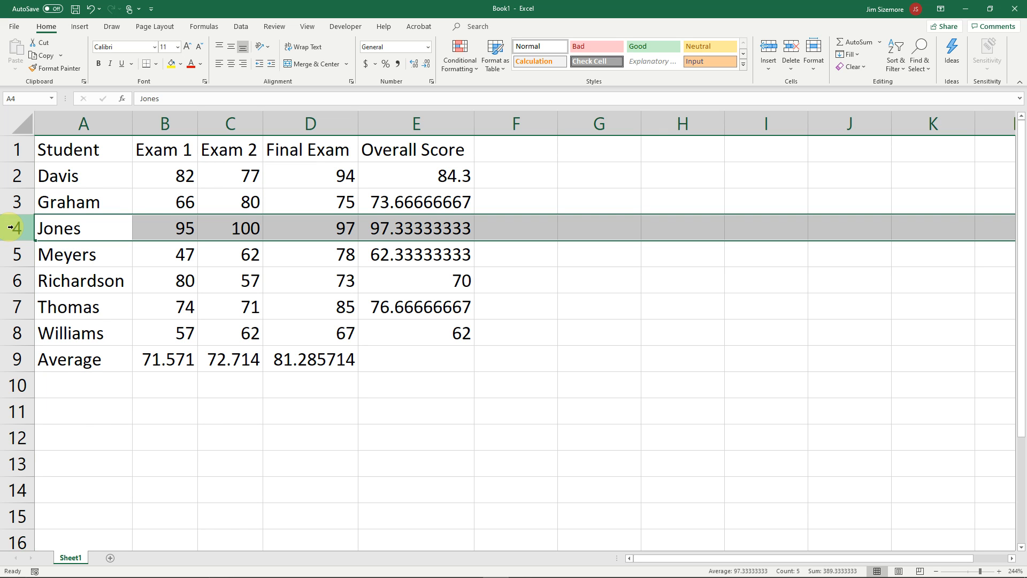
{"action": "left_click", "coordinate": [26, 127]}
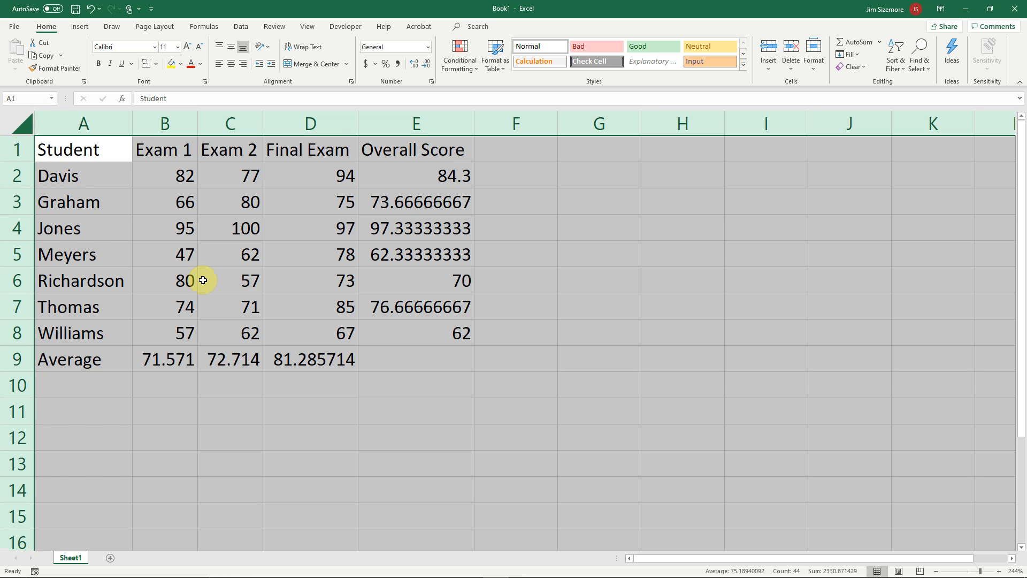
{"action": "left_click", "coordinate": [190, 234]}
{"action": "left_click_drag", "start_coordinate": [160, 169], "coordinate": [400, 348]}
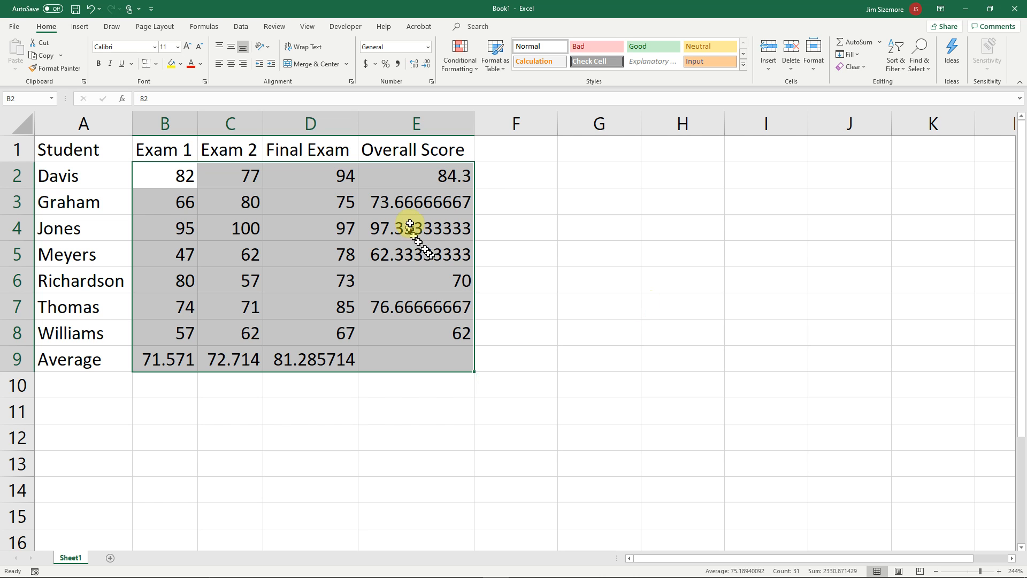
Clear only the contents of the overall scores in E3:E8, and undo the clearing
{"action": "left_click_drag", "start_coordinate": [417, 207], "coordinate": [434, 333]}
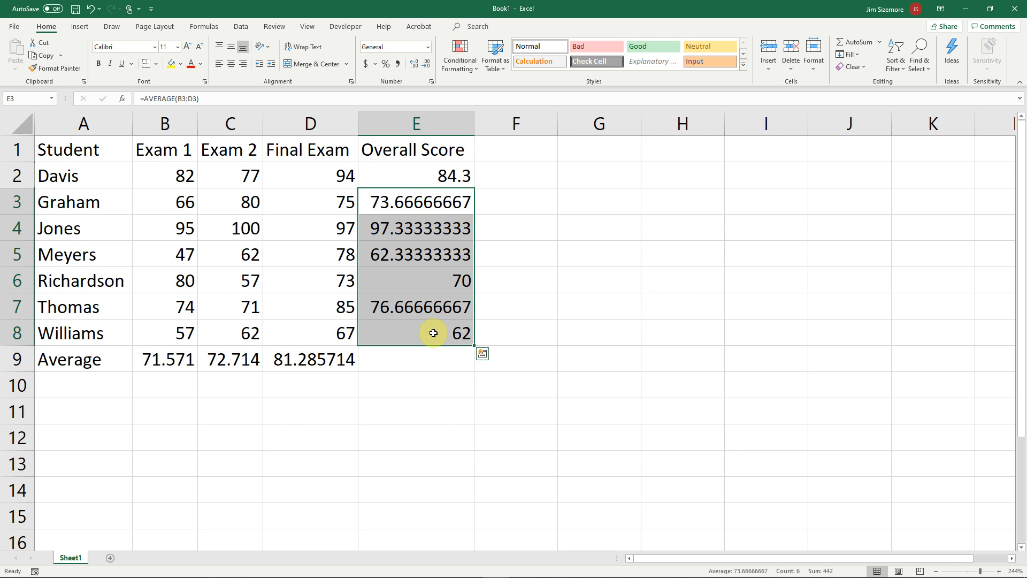
{"action": "left_click", "coordinate": [866, 68]}
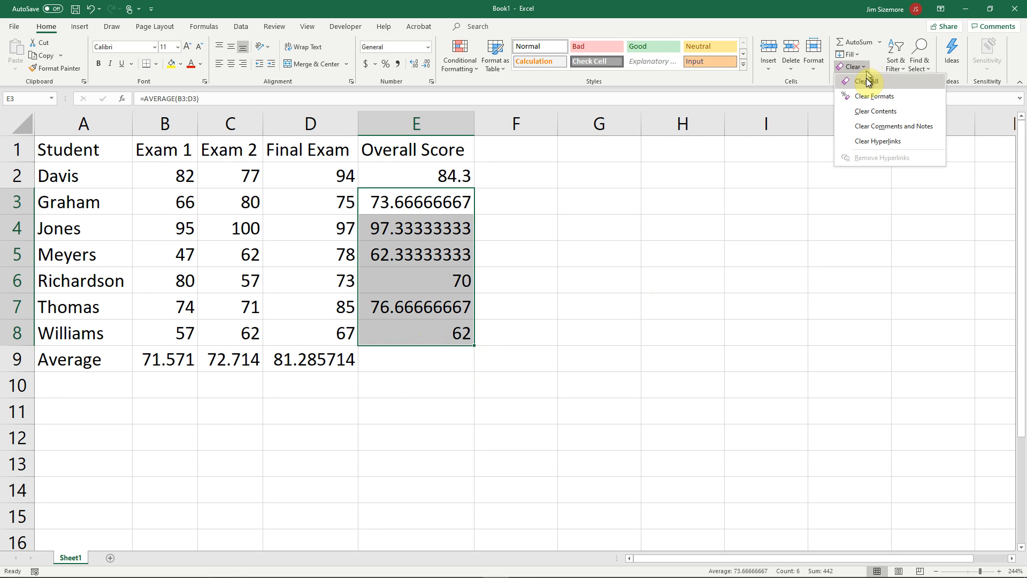
{"action": "left_click", "coordinate": [877, 111]}
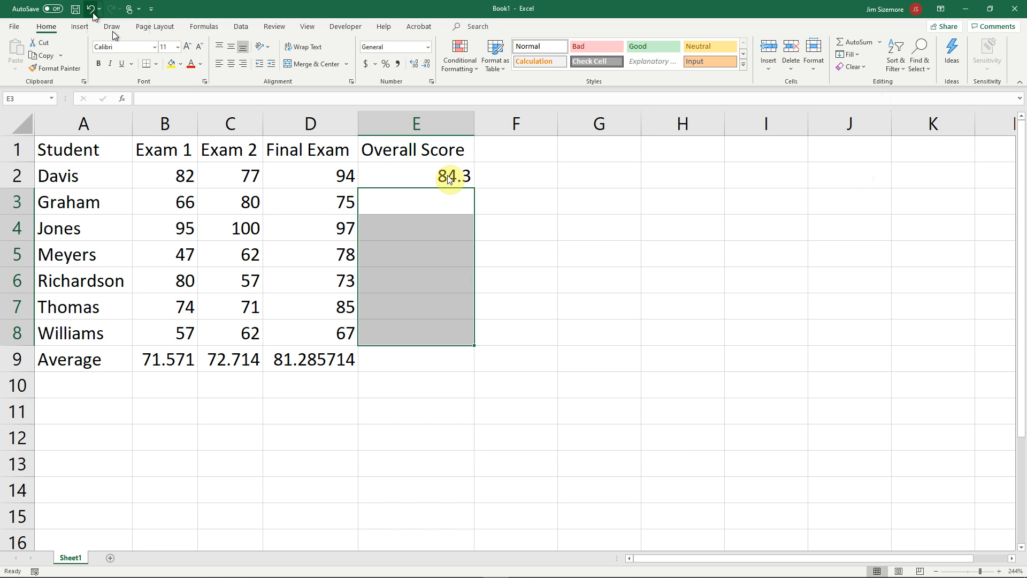
{"action": "key", "text": "ctrl+z"}
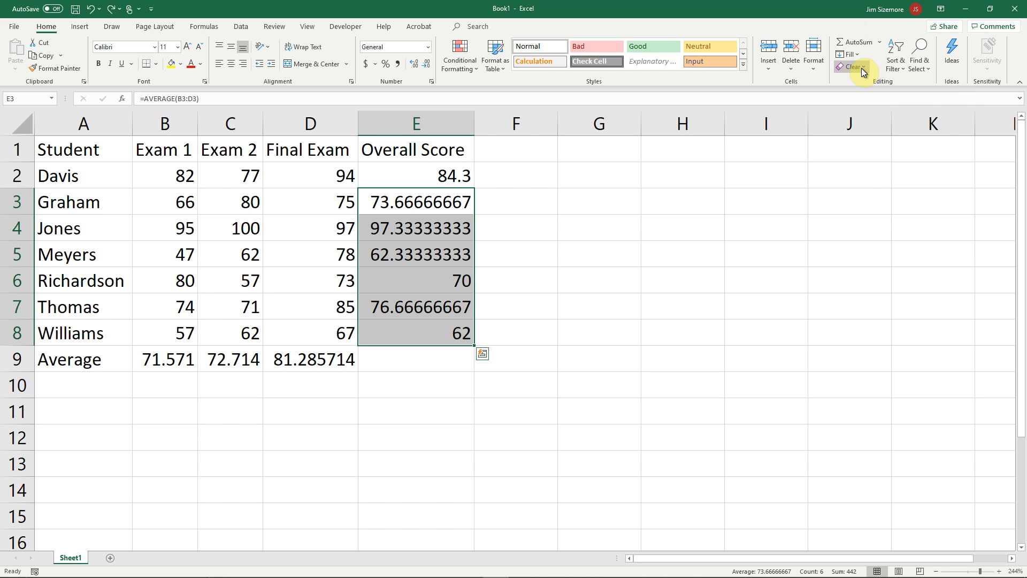
Delete the contents of cells E3:E8 in the Overall Score column
{"action": "key", "text": "Delete"}
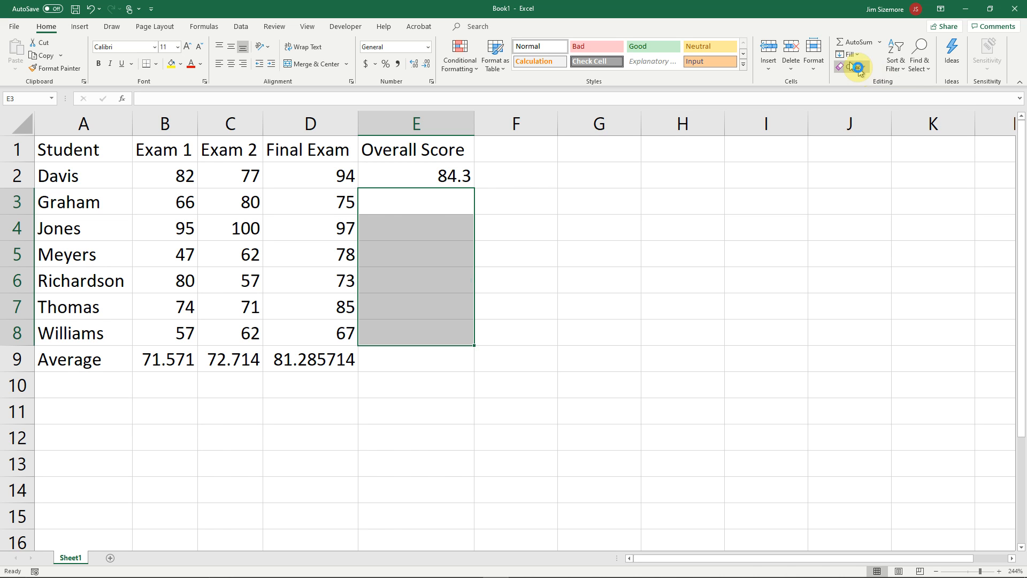
Undo the last deletion in E3:E8, and try Clear All on the same cells before undoing it
{"action": "key", "text": "ctrl+z"}
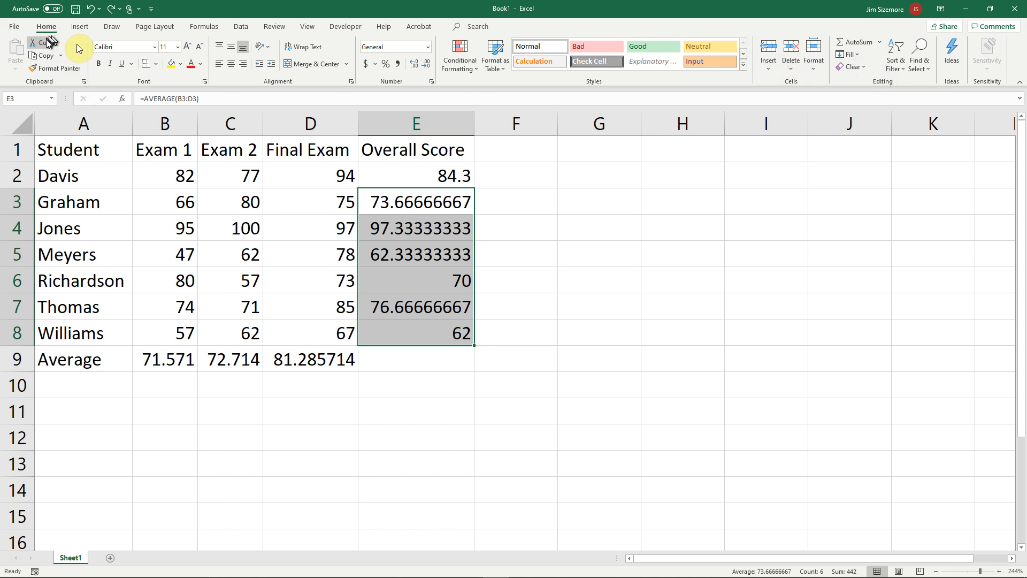
{"action": "left_click", "coordinate": [864, 66]}
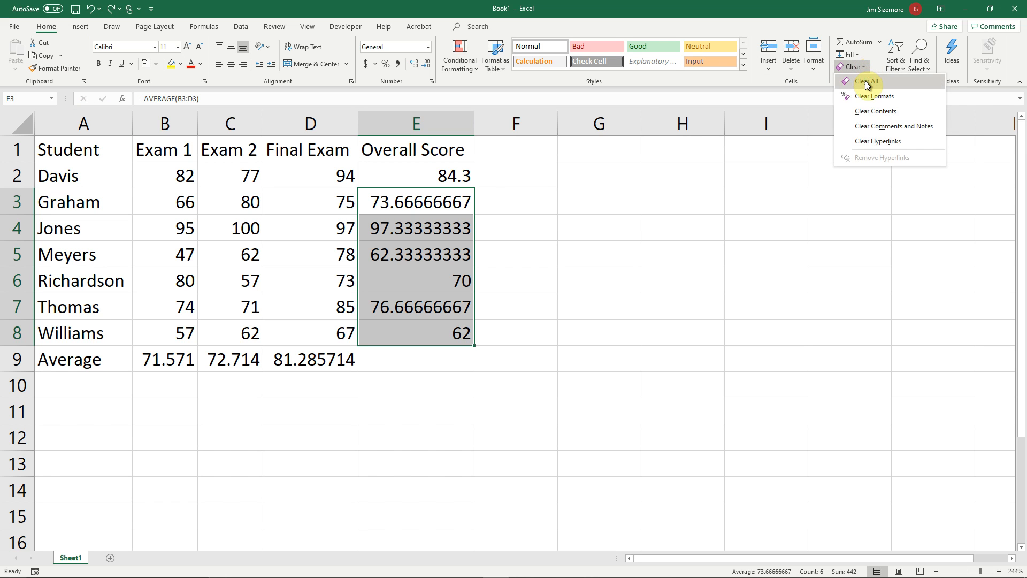
{"action": "left_click", "coordinate": [865, 81]}
{"action": "left_click", "coordinate": [588, 199]}
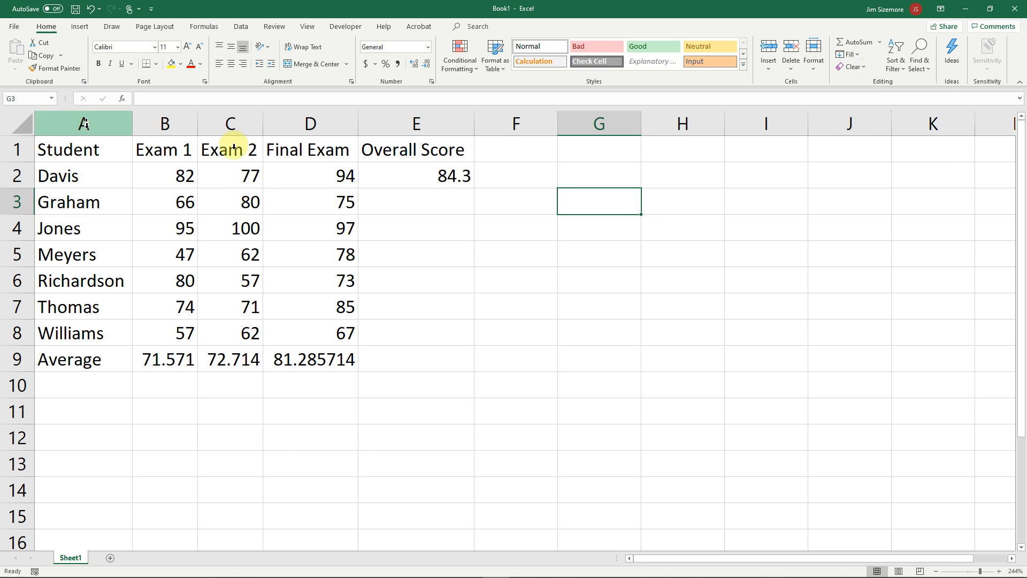
{"action": "key", "text": "ctrl+z"}
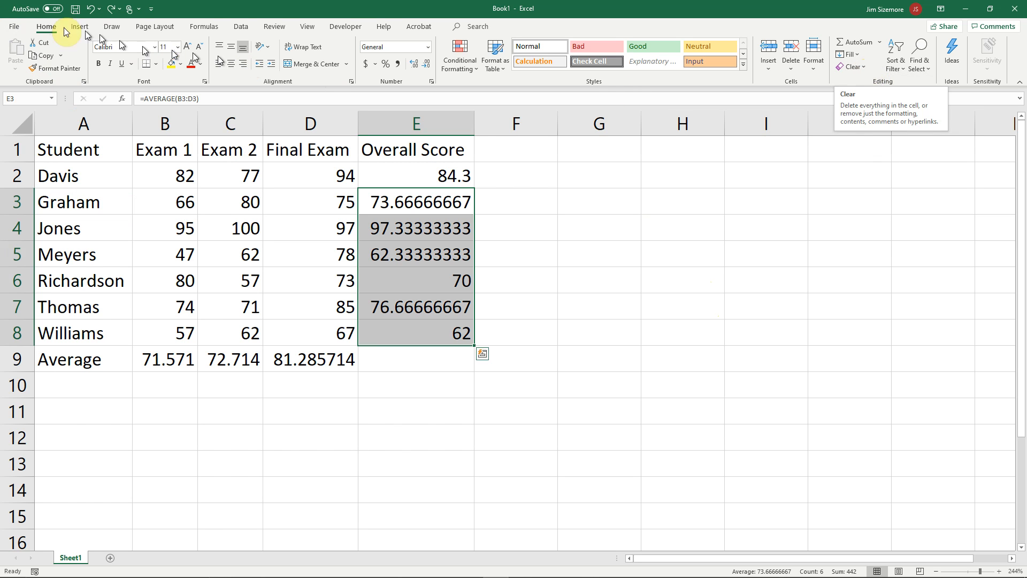
Cut the overall scores in E3:E8 and paste them starting at G1, and undo the paste
{"action": "left_click", "coordinate": [38, 43]}
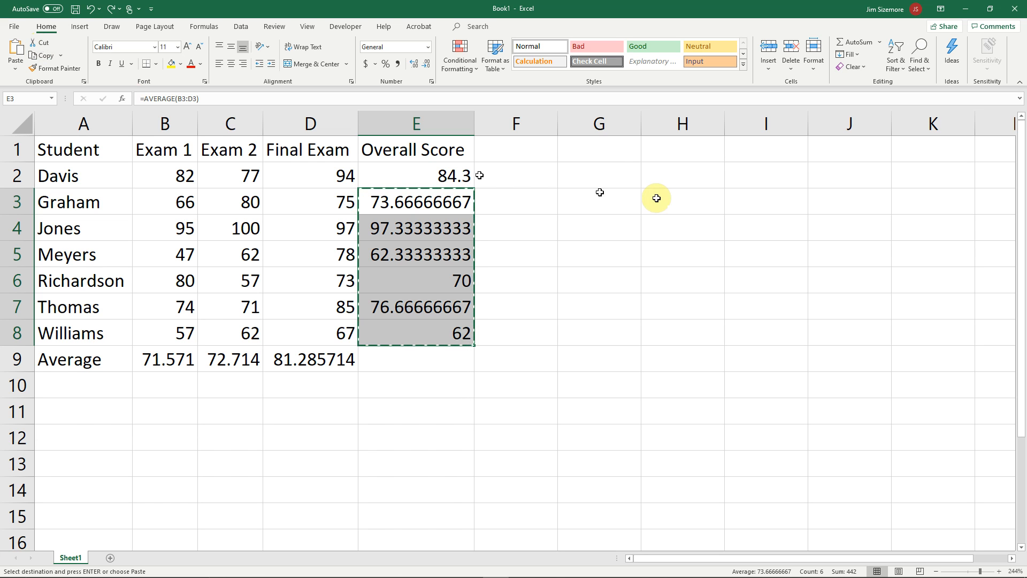
{"action": "left_click", "coordinate": [611, 151]}
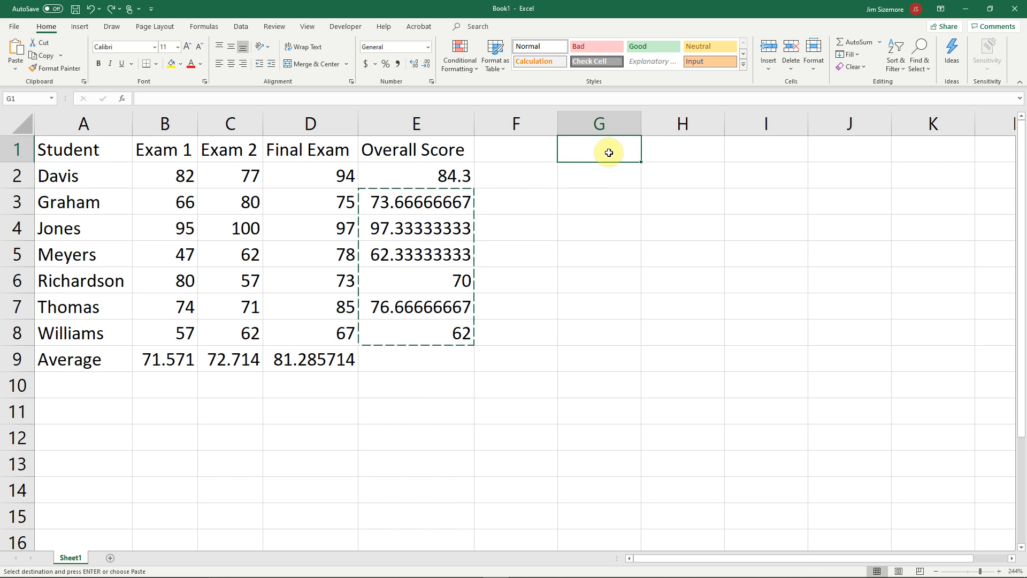
{"action": "left_click", "coordinate": [12, 49]}
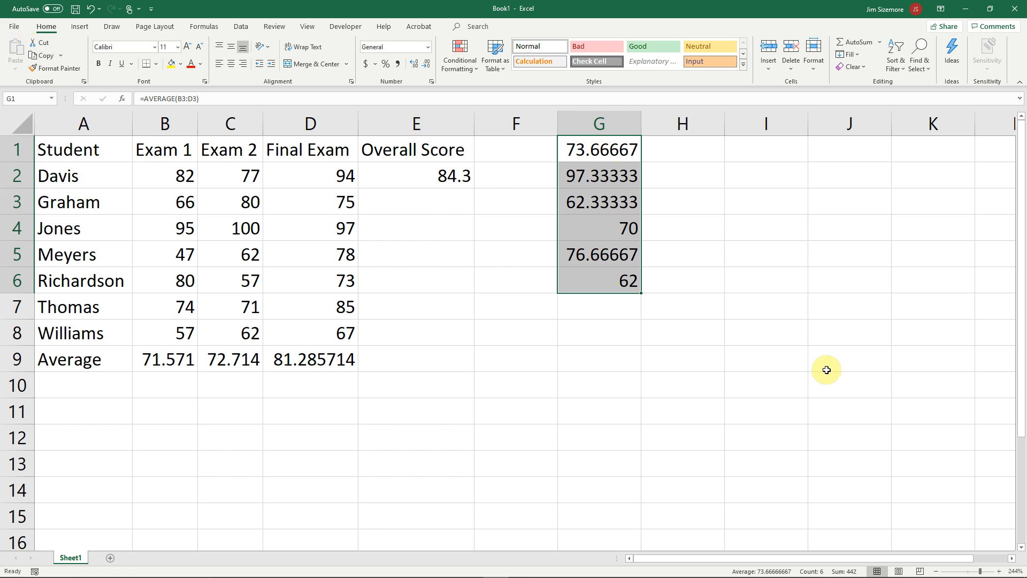
{"action": "key", "text": "ctrl+z"}
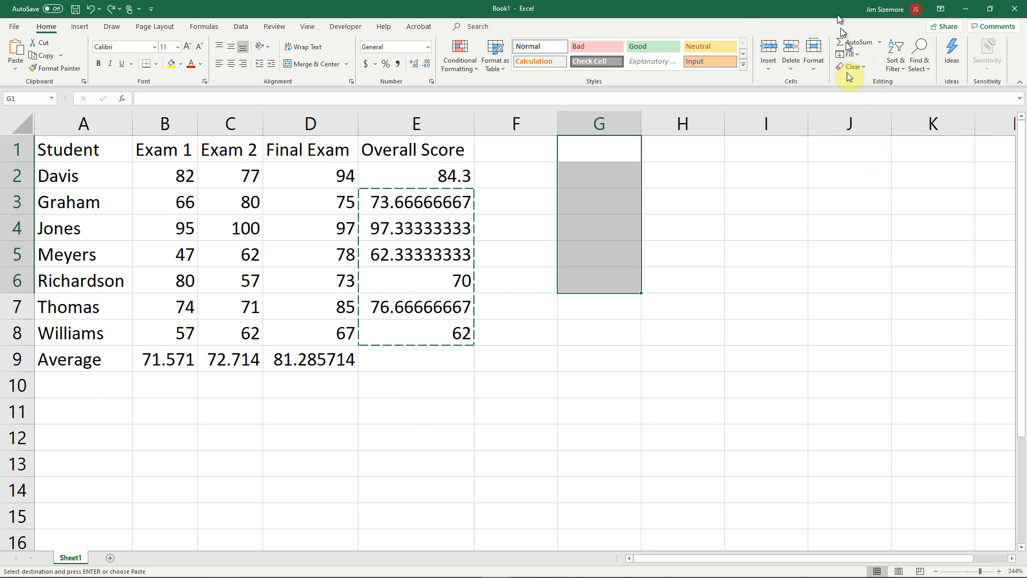
Select E3:E8 and try extending the fill across into column F, returning to the original range
{"action": "left_click", "coordinate": [401, 198]}
{"action": "left_click_drag", "start_coordinate": [402, 262], "coordinate": [408, 329]}
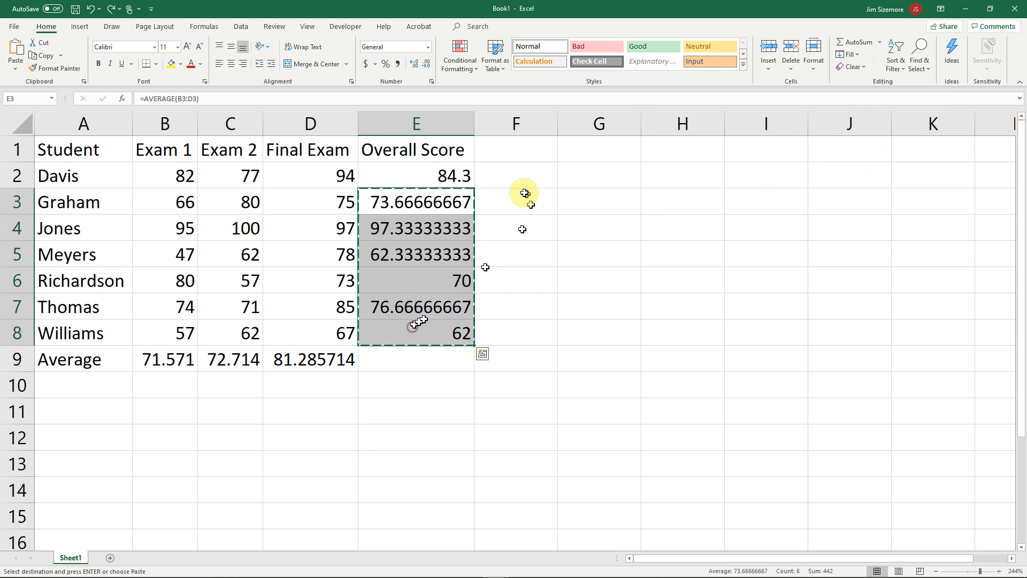
{"action": "left_click_drag", "start_coordinate": [446, 195], "coordinate": [551, 186]}
{"action": "left_click", "coordinate": [430, 204]}
{"action": "left_click_drag", "start_coordinate": [424, 224], "coordinate": [428, 332]}
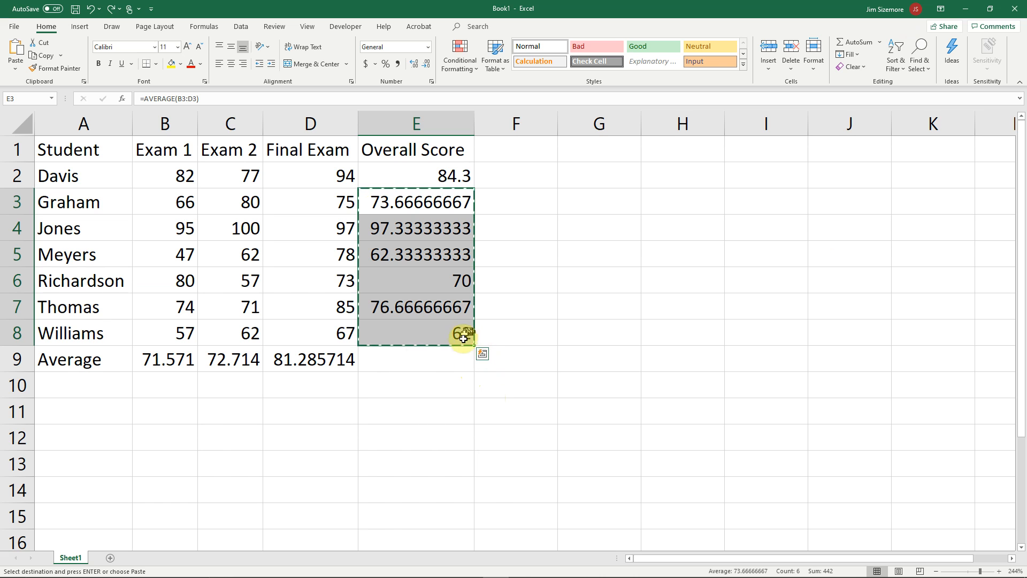
{"action": "left_click_drag", "start_coordinate": [474, 345], "coordinate": [520, 341]}
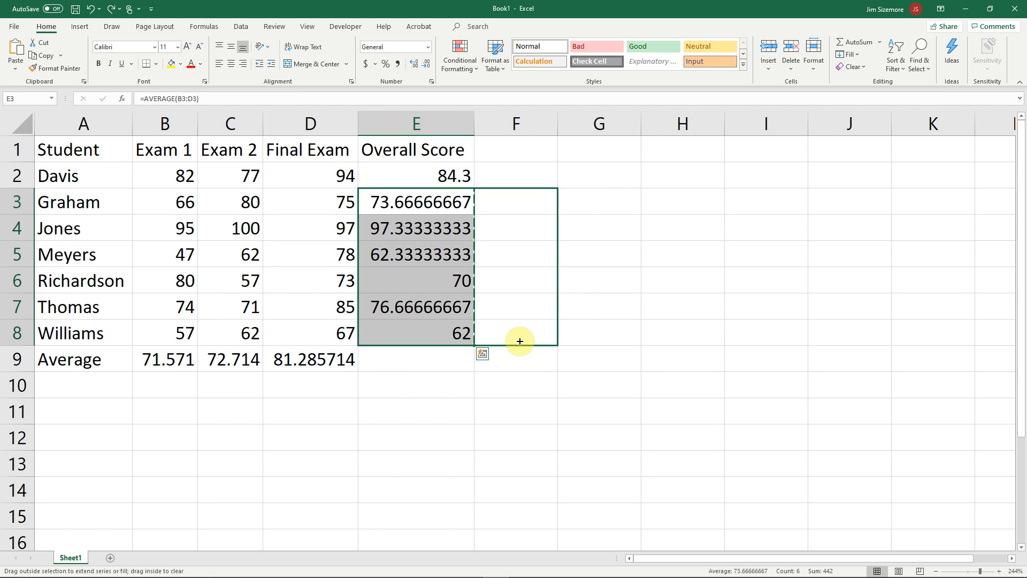
{"action": "left_click_drag", "start_coordinate": [520, 340], "coordinate": [476, 348]}
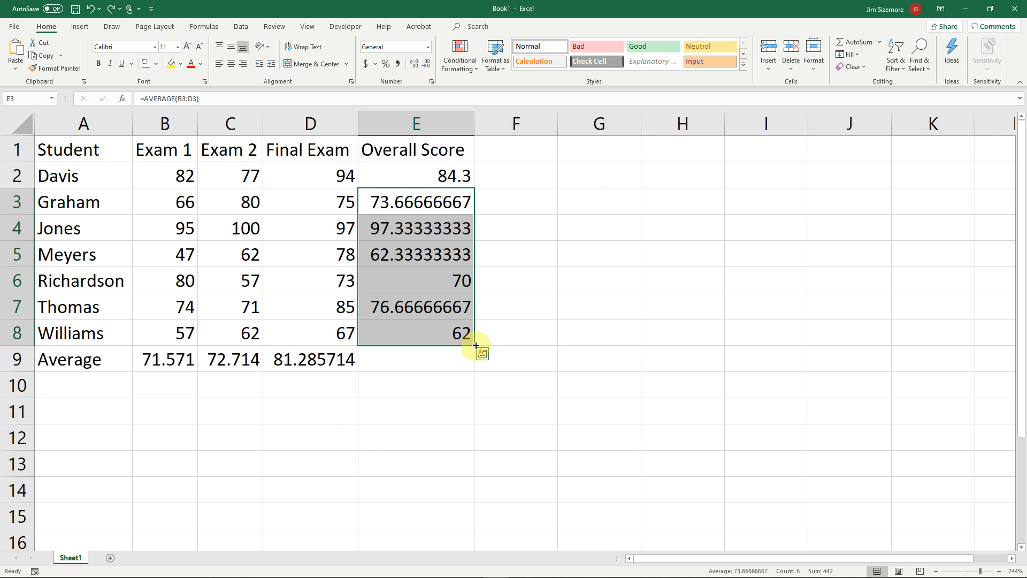
{"action": "left_click_drag", "start_coordinate": [480, 341], "coordinate": [566, 343]}
Move the overall scores in E2:E8 to H2:H8, and undo the move
{"action": "left_click_drag", "start_coordinate": [412, 175], "coordinate": [412, 327]}
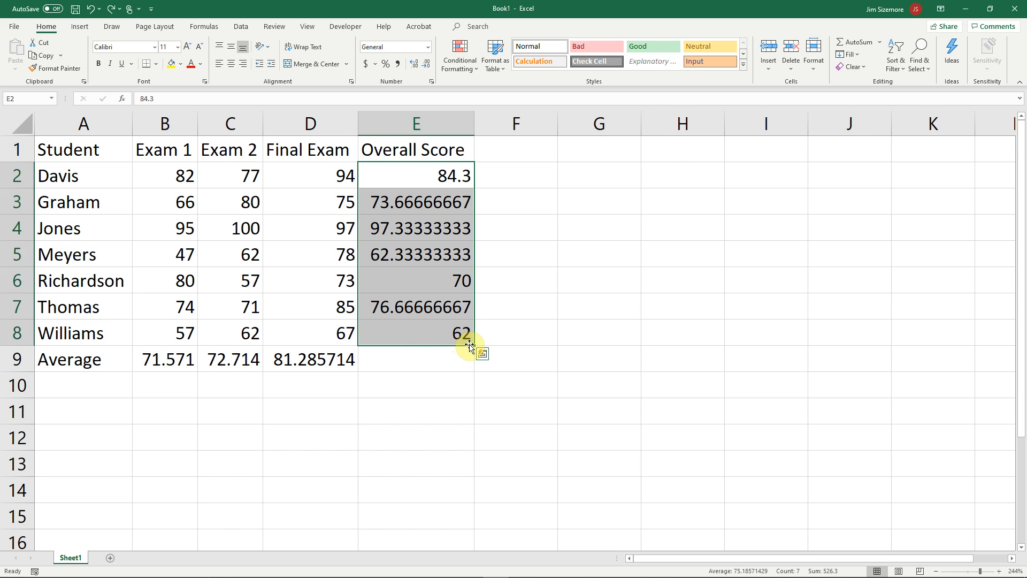
{"action": "left_click_drag", "start_coordinate": [470, 346], "coordinate": [670, 329]}
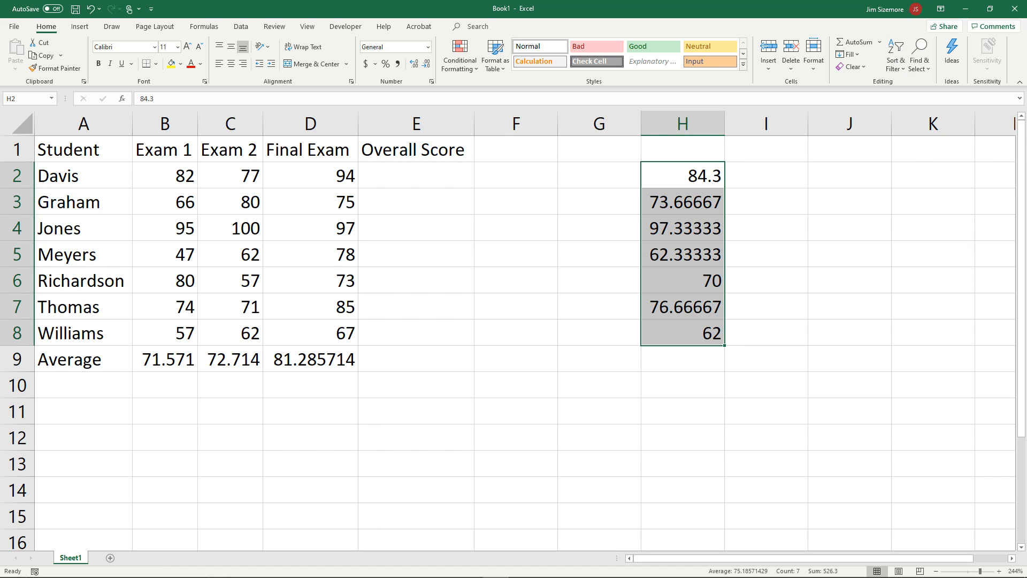
{"action": "key", "text": "ctrl+z"}
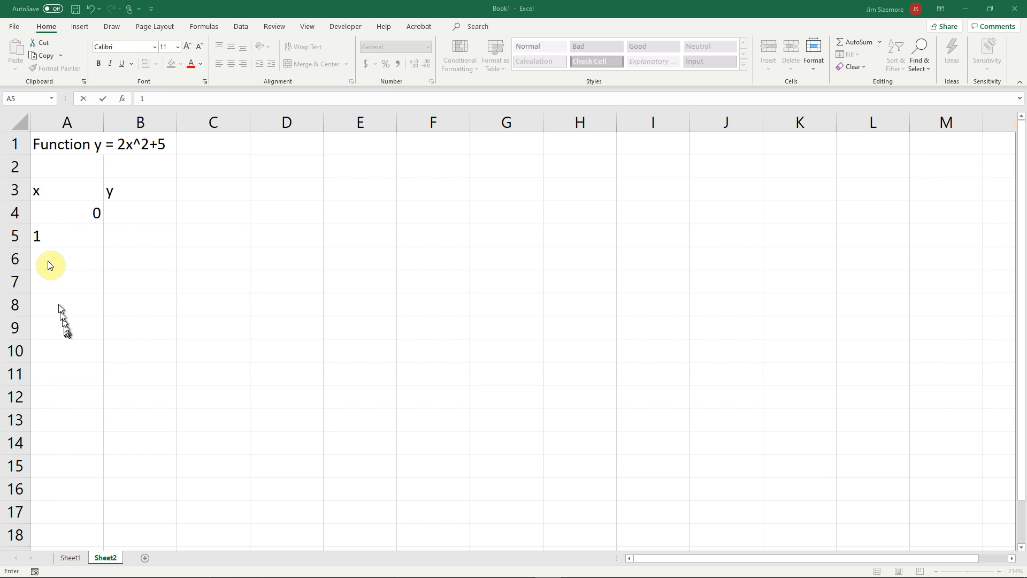
On Sheet2, enter 1 as the second x value in A5
{"action": "left_click", "coordinate": [49, 232]}
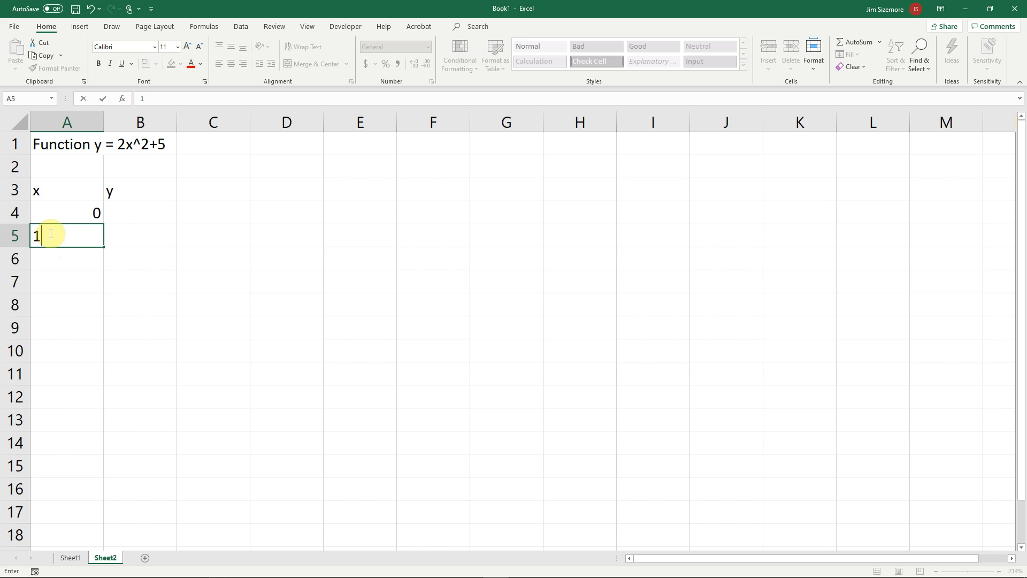
{"action": "key", "text": "Return"}
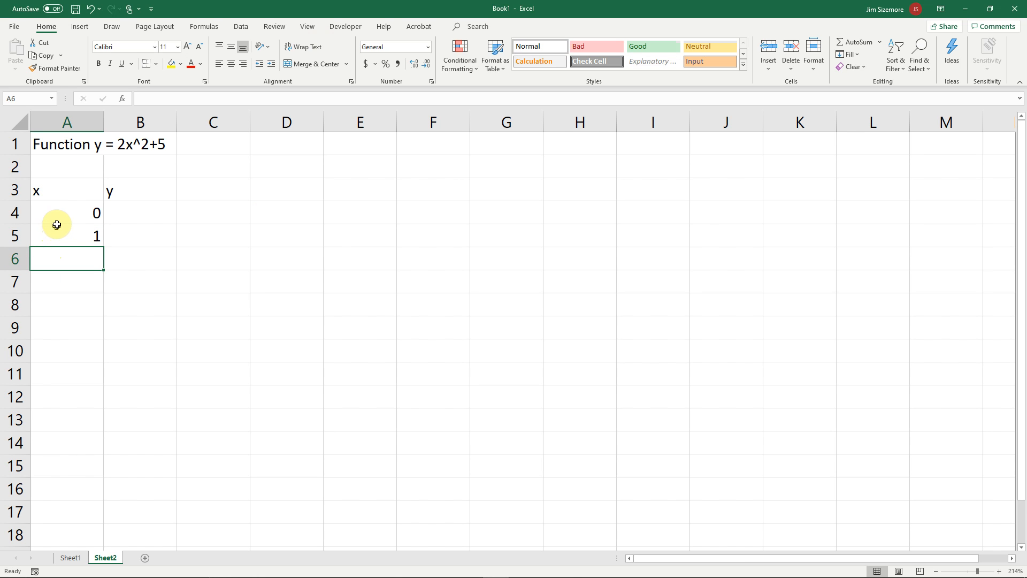
Select the x values in A4:A5 and move them to E7:E8, and undo the move
{"action": "left_click", "coordinate": [64, 212]}
{"action": "left_click_drag", "start_coordinate": [64, 213], "coordinate": [62, 232]}
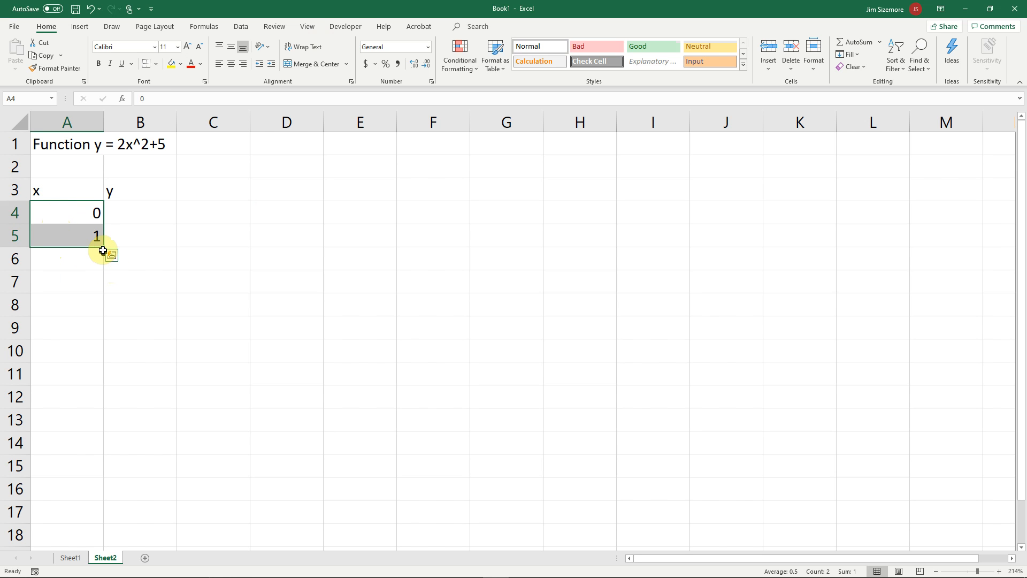
{"action": "mouse_move", "coordinate": [104, 247]}
{"action": "left_mouse_down"}
{"action": "mouse_move", "coordinate": [104, 290]}
{"action": "mouse_move", "coordinate": [104, 245]}
{"action": "left_mouse_up"}
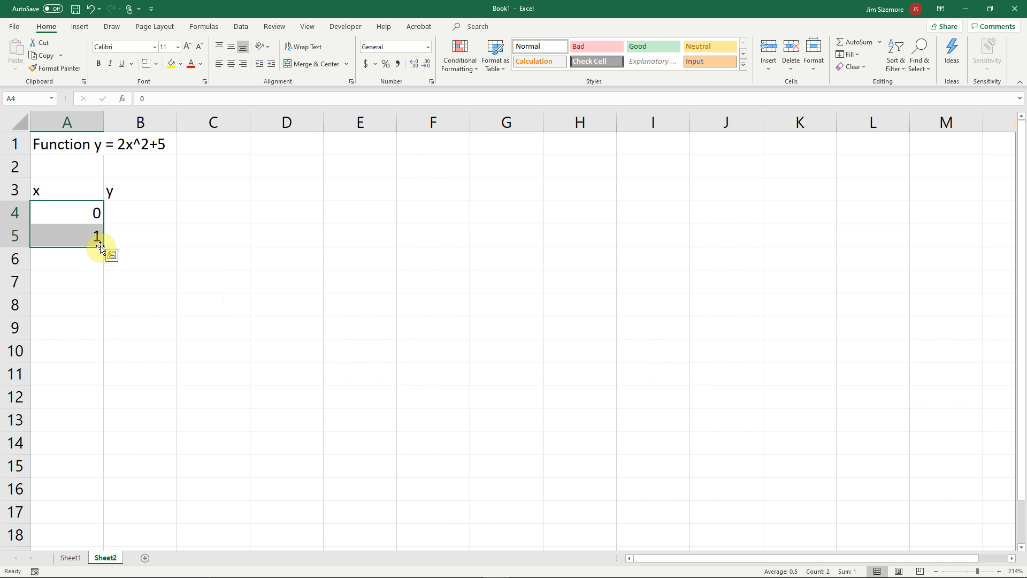
{"action": "left_click_drag", "start_coordinate": [100, 246], "coordinate": [341, 300]}
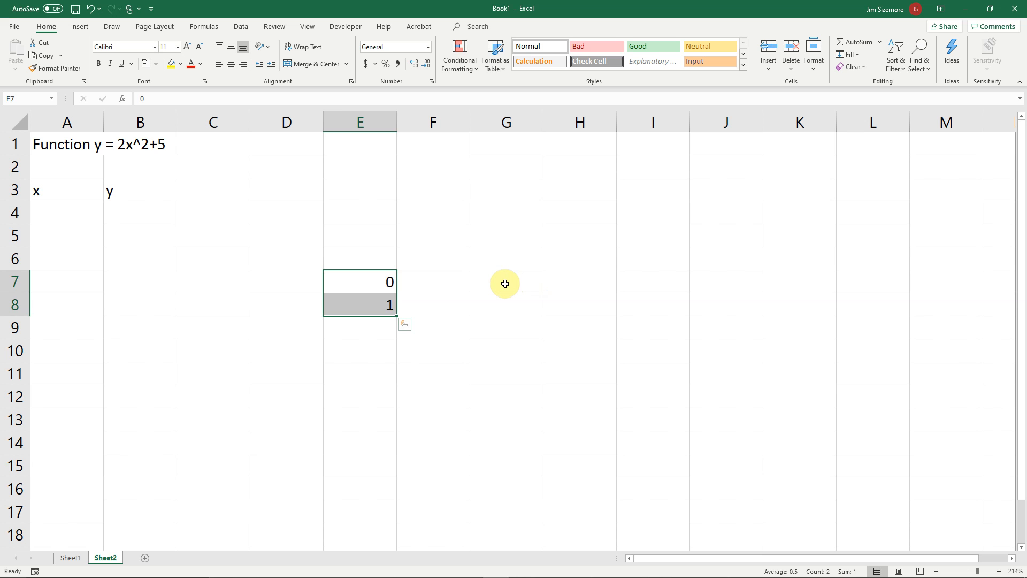
{"action": "key", "text": "ctrl+z"}
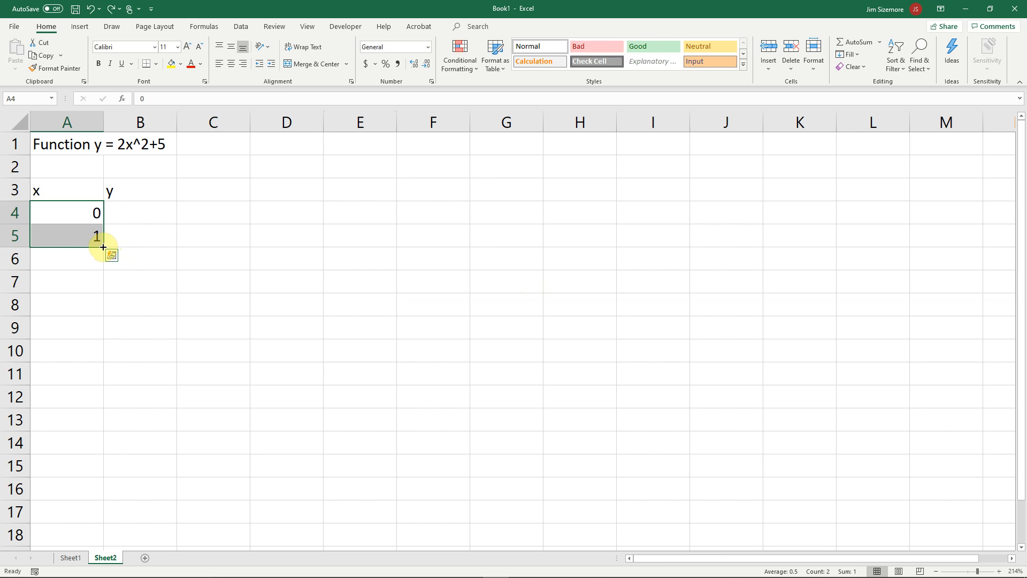
Extend the x series from A4:A5 down to A14 so it runs from 0 to 10
{"action": "left_click_drag", "start_coordinate": [103, 247], "coordinate": [92, 456]}
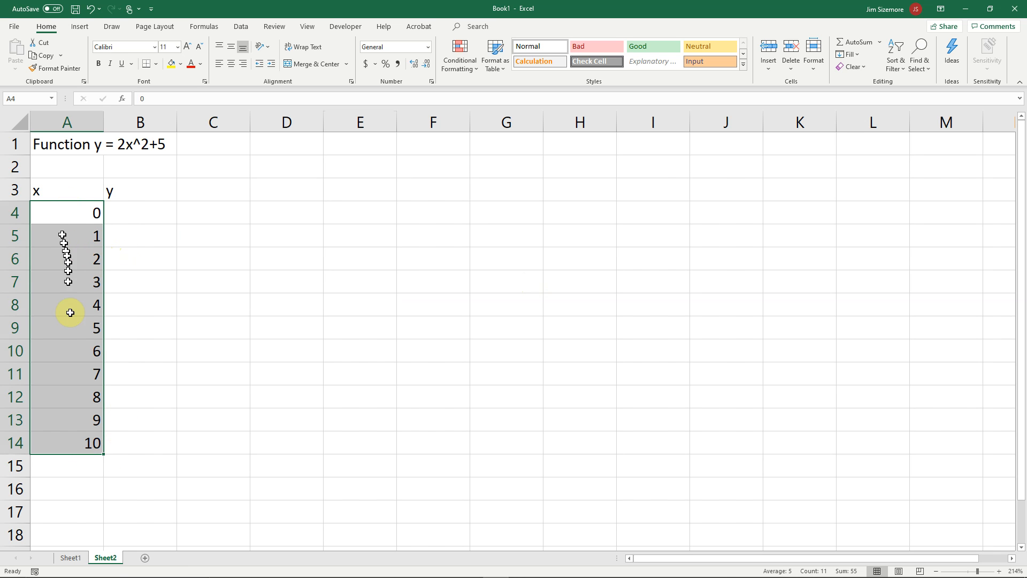
Go through the cells A4 to A13 one by one to check the filled x values
{"action": "left_click", "coordinate": [78, 215]}
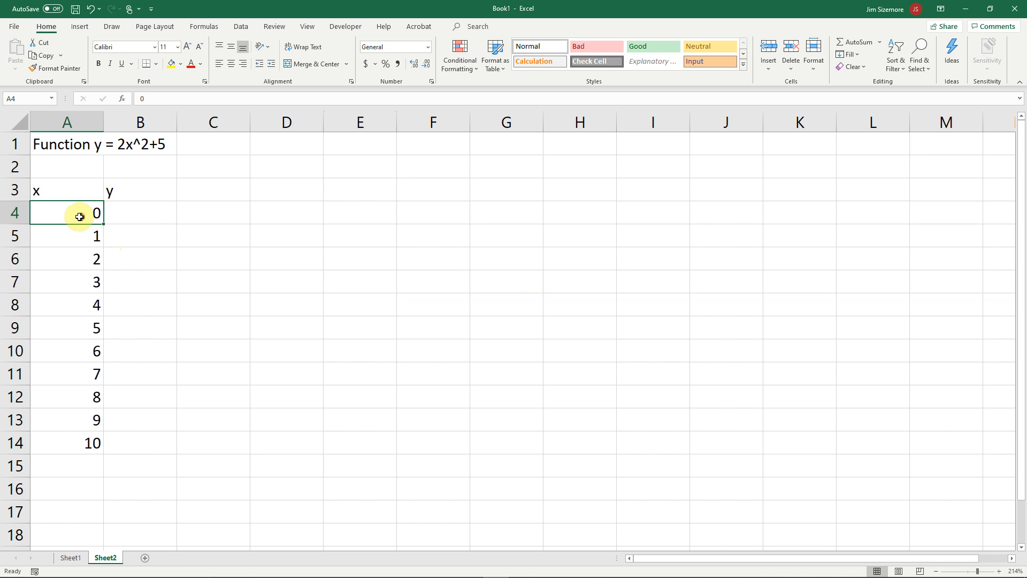
{"action": "left_click", "coordinate": [79, 231]}
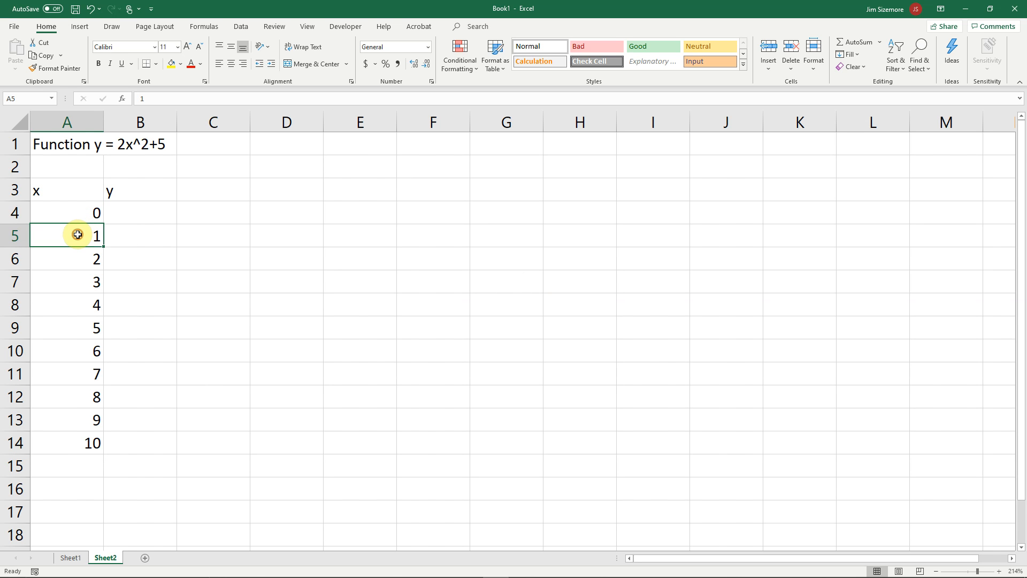
{"action": "left_click", "coordinate": [72, 261]}
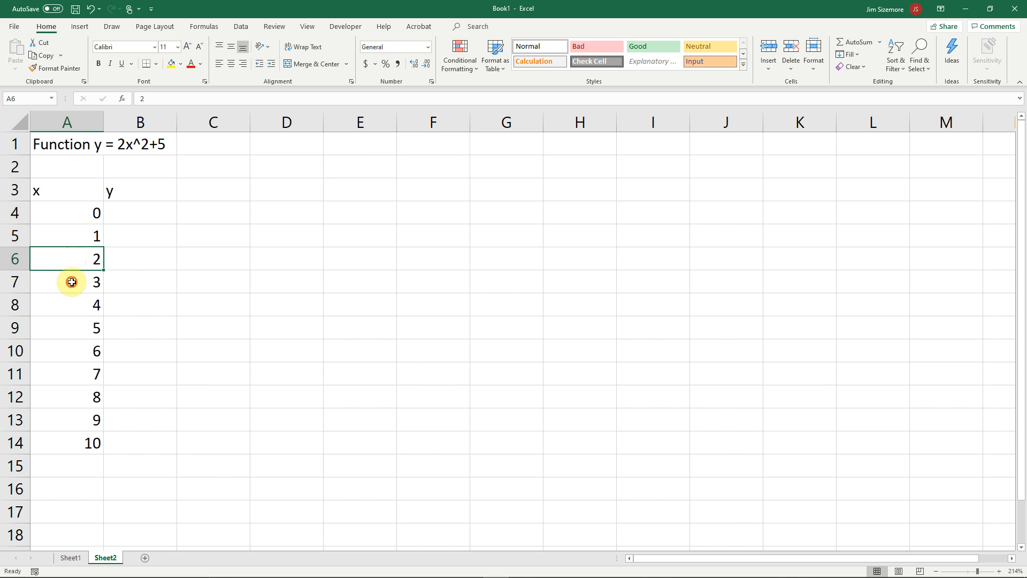
{"action": "left_click", "coordinate": [72, 282]}
{"action": "left_click", "coordinate": [73, 304]}
{"action": "left_click", "coordinate": [75, 326]}
{"action": "left_click", "coordinate": [74, 354]}
{"action": "left_click", "coordinate": [78, 374]}
{"action": "left_click", "coordinate": [75, 394]}
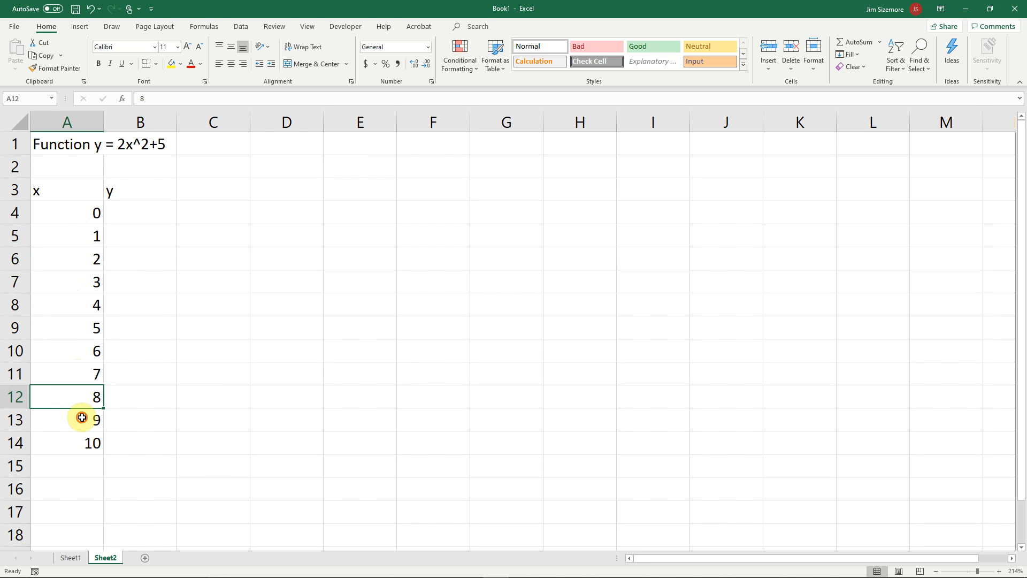
{"action": "left_click", "coordinate": [80, 416]}
Enter the formula =2*x^2+5 in B4 for the first y value
{"action": "left_click", "coordinate": [142, 210]}
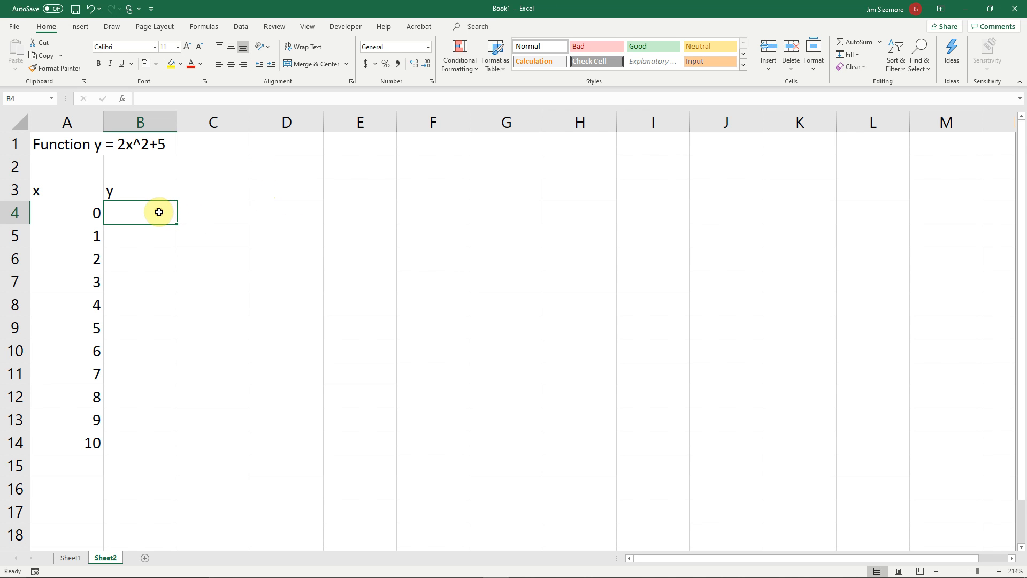
{"action": "type", "text": "="}
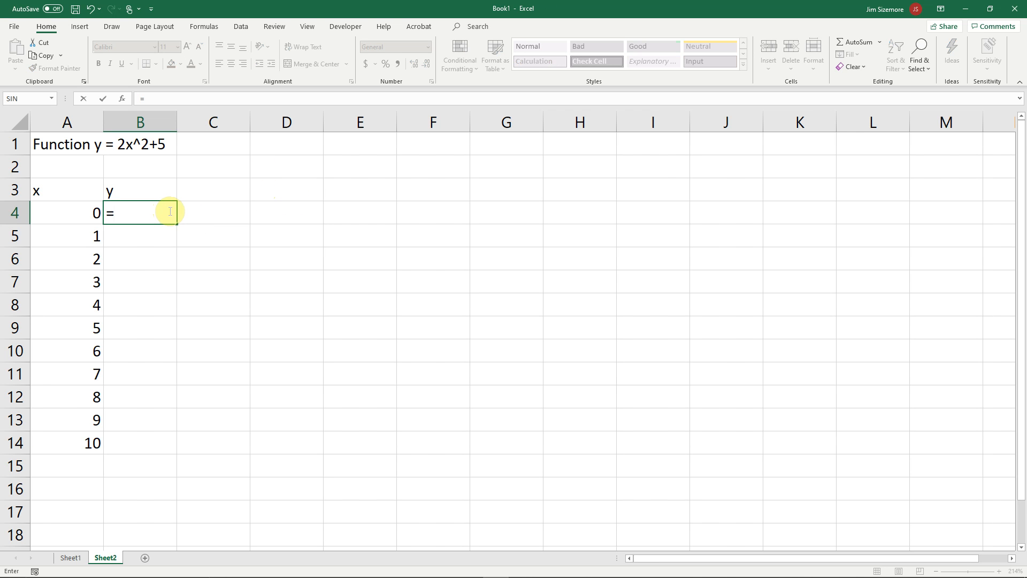
{"action": "type", "text": "2*x"}
{"action": "key", "text": "Escape"}
{"action": "type", "text": "^^"}
{"action": "key", "text": "BackSpace"}
{"action": "type", "text": "2+5"}
{"action": "key", "text": "Return"}
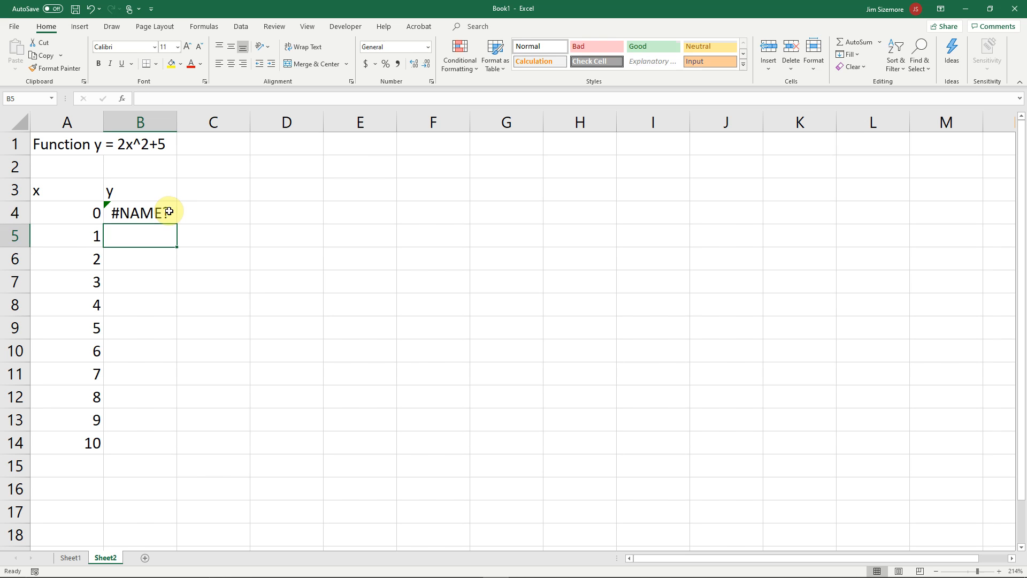
Replace the x in B4's formula with a reference to cell A4, giving =2*A4^2+5
{"action": "left_click", "coordinate": [131, 213]}
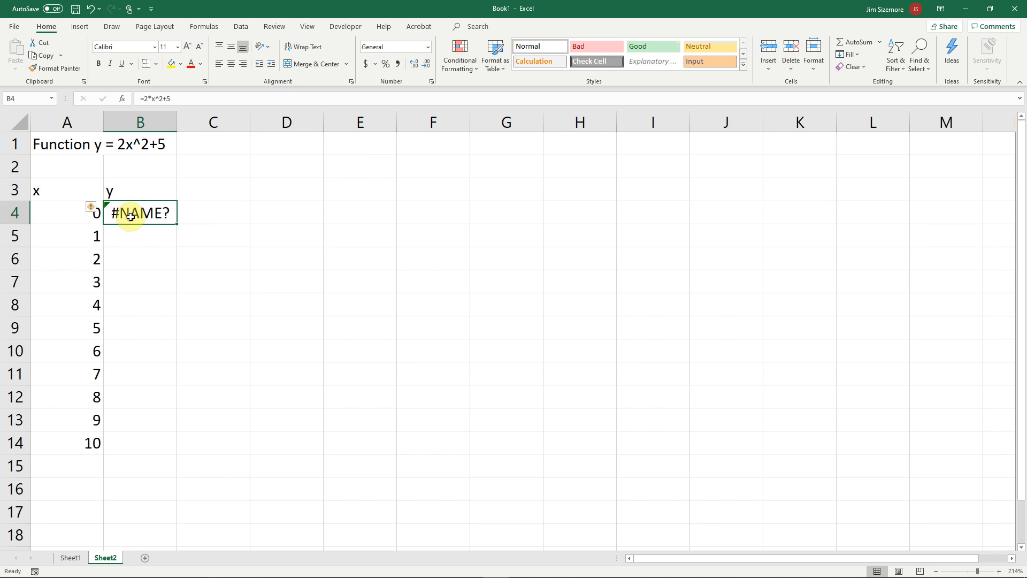
{"action": "left_click", "coordinate": [152, 97]}
{"action": "double_click", "coordinate": [154, 98]}
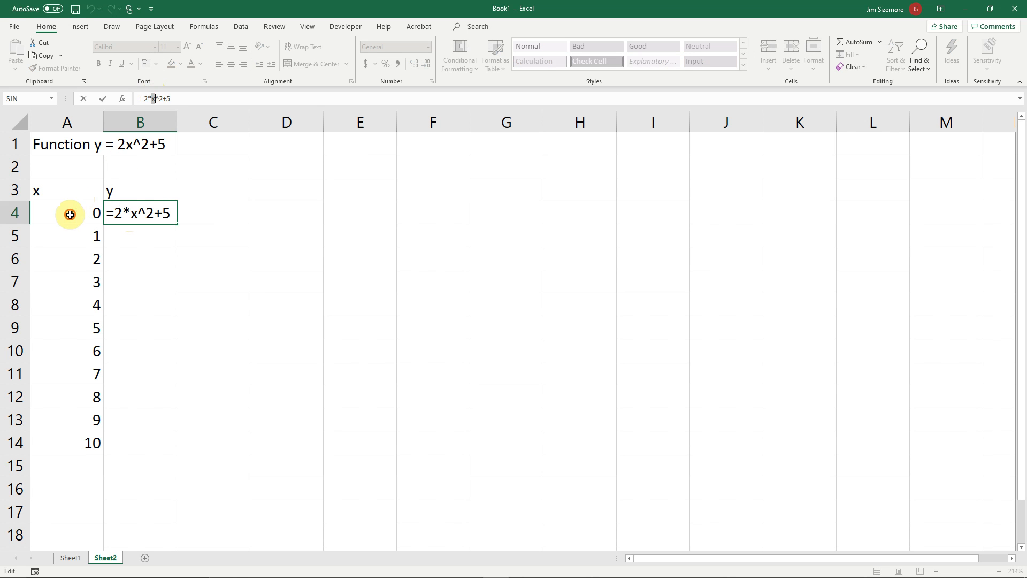
{"action": "left_click", "coordinate": [70, 214]}
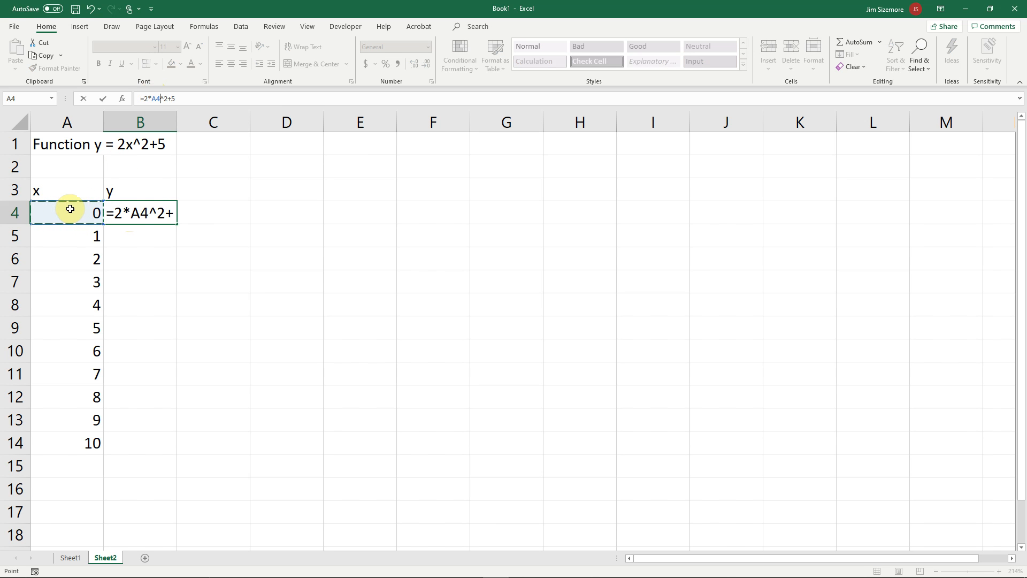
{"action": "key", "text": "Return"}
Examine the A4 reference inside the formula in cell B4
{"action": "key", "text": "Up"}
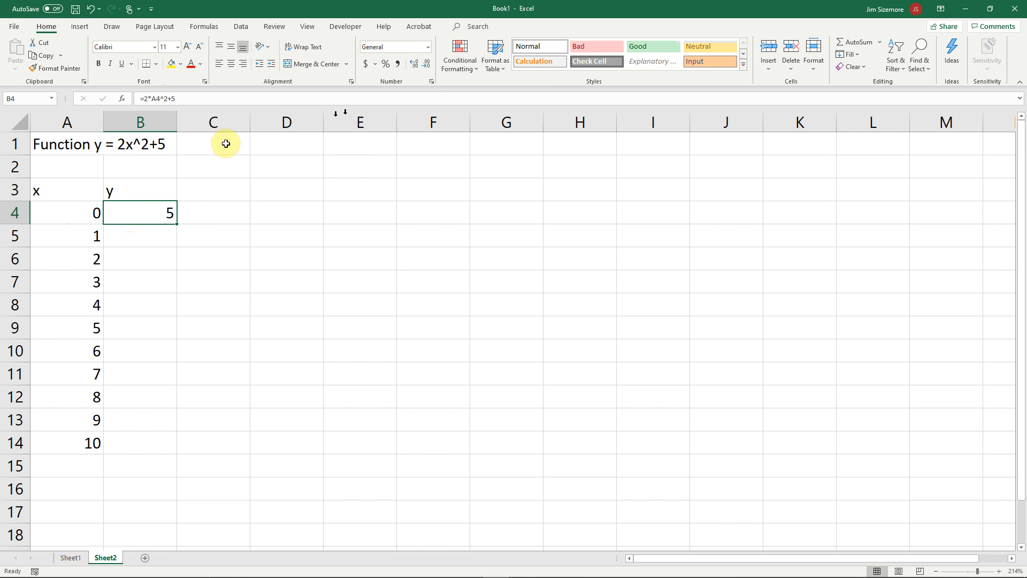
{"action": "left_click", "coordinate": [156, 99]}
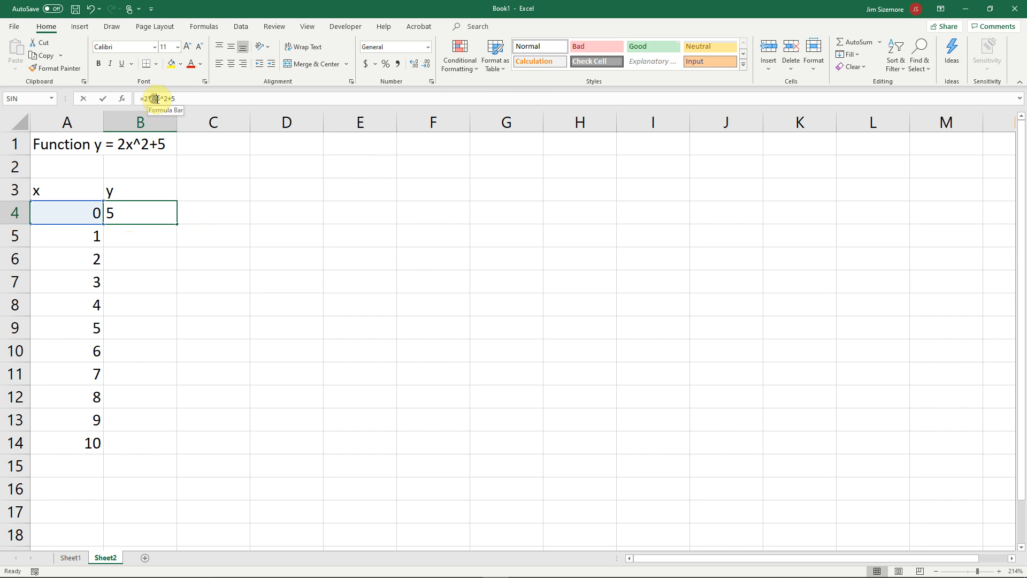
{"action": "double_click", "coordinate": [155, 98]}
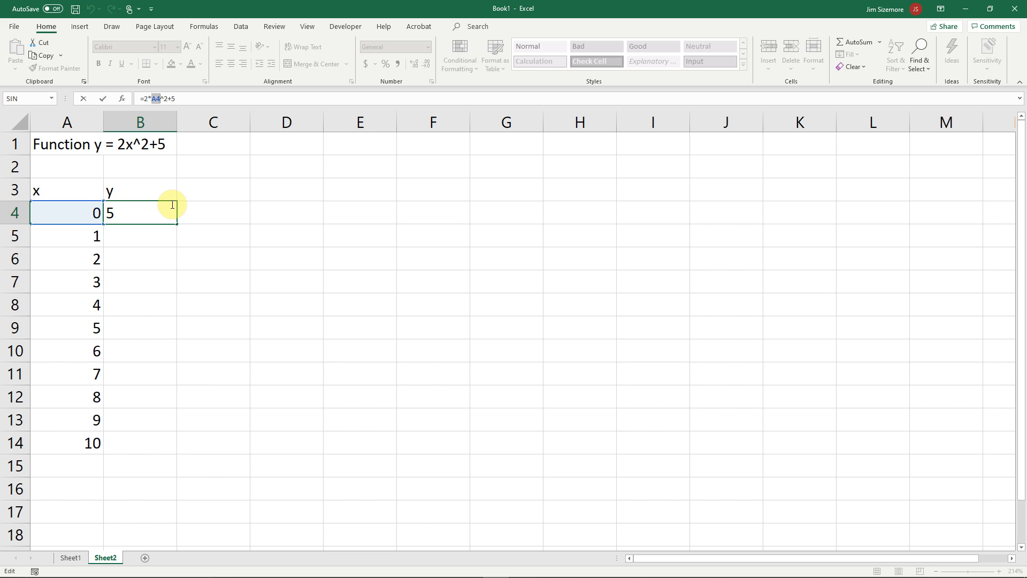
{"action": "key", "text": "Return"}
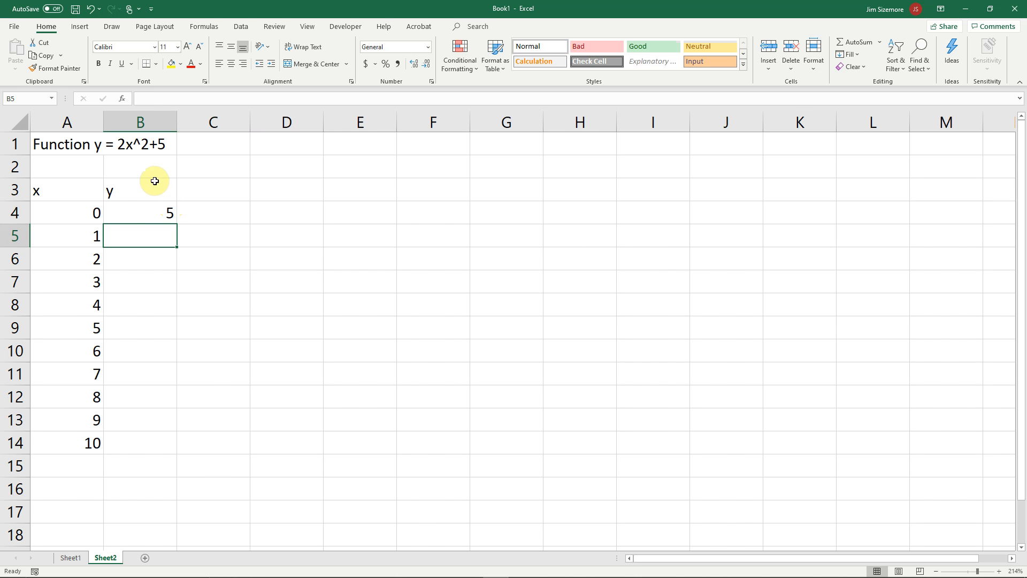
Copy the formula from B4 into B5:B14 to compute the remaining y values
{"action": "left_click", "coordinate": [140, 215]}
{"action": "key", "text": "ctrl+c"}
{"action": "left_click_drag", "start_coordinate": [152, 238], "coordinate": [152, 431]}
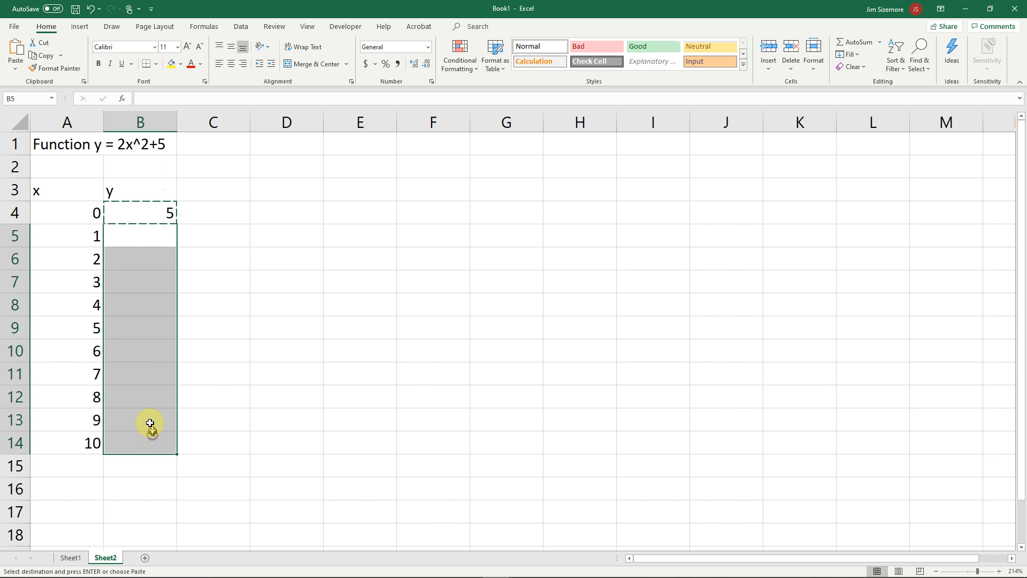
{"action": "key", "text": "ctrl+v"}
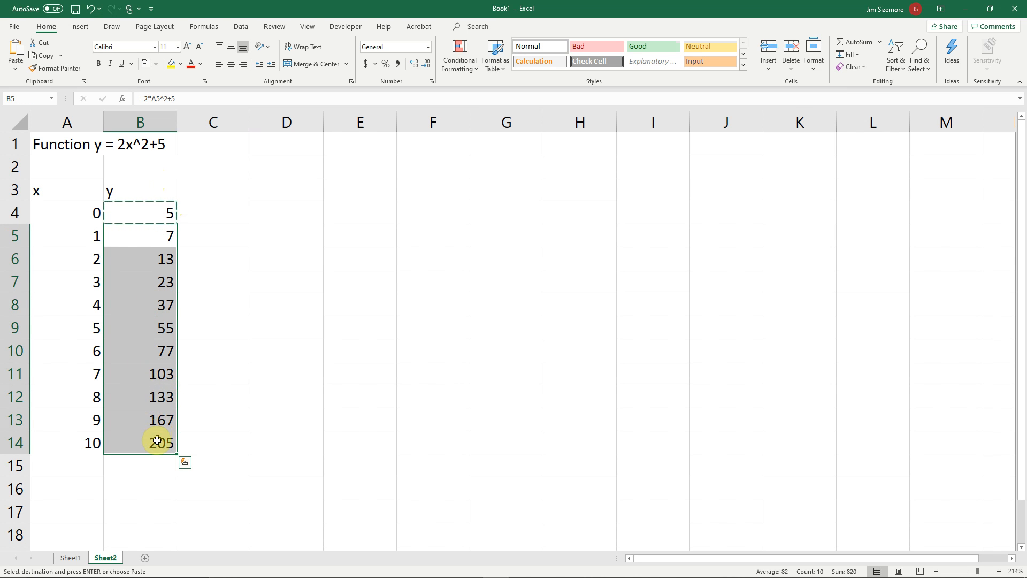
Check which x cells the copied formulas in B14 and B9 refer to
{"action": "left_click", "coordinate": [156, 436]}
{"action": "left_click", "coordinate": [176, 98]}
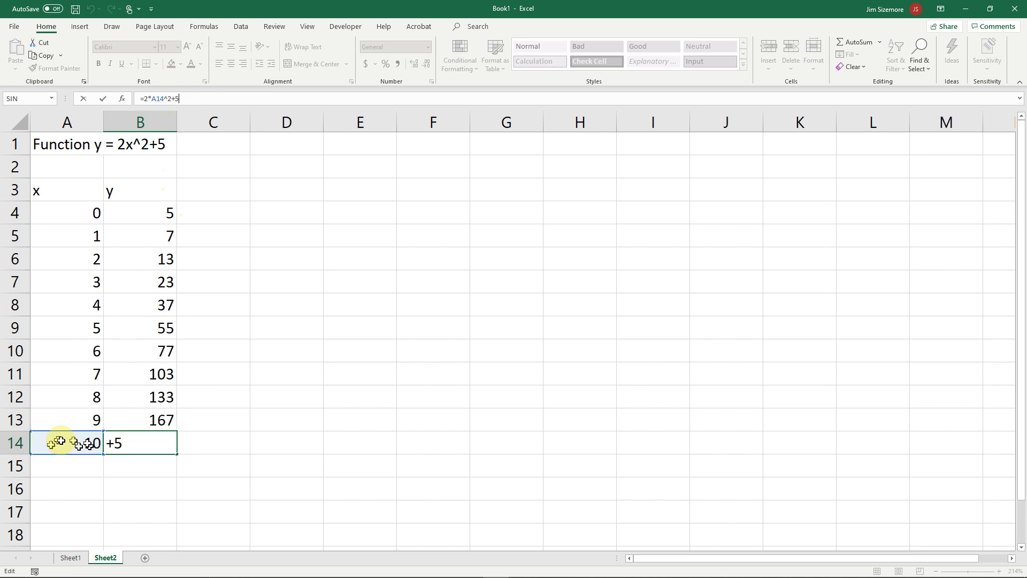
{"action": "left_click", "coordinate": [156, 322]}
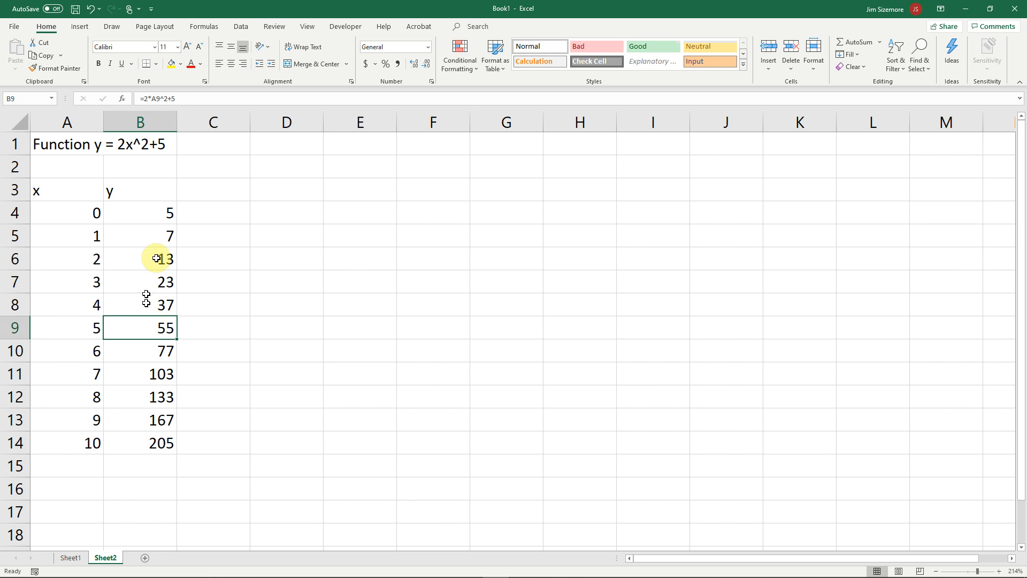
{"action": "left_click", "coordinate": [176, 99]}
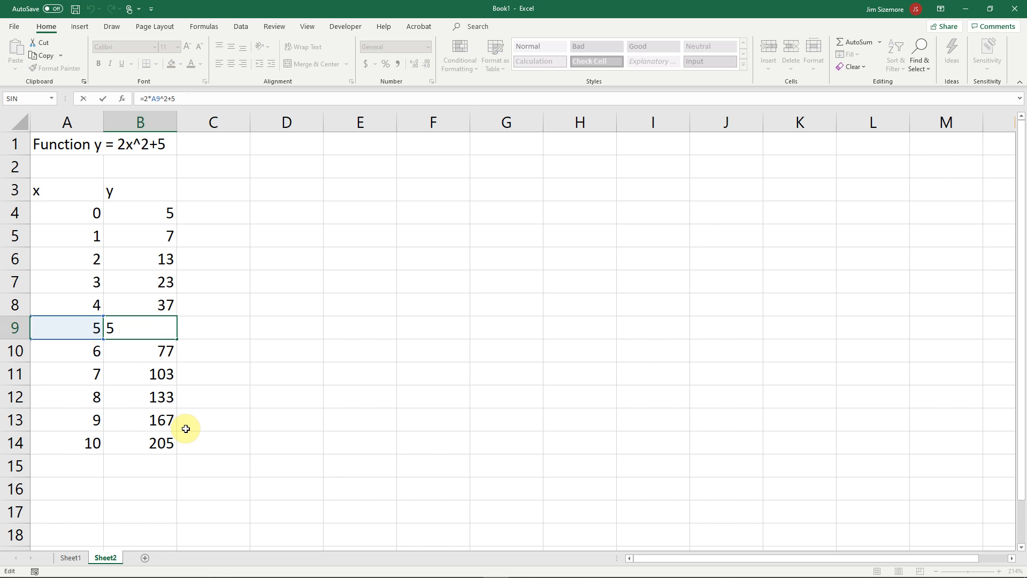
{"action": "key", "text": "Return"}
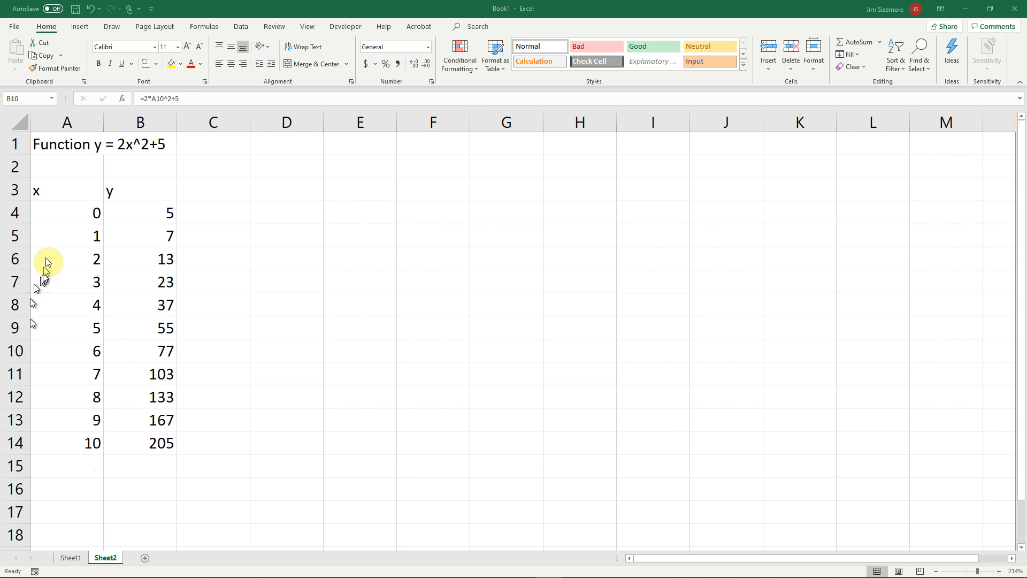
Copy the x column A3:A14 into a new sheet, Sheet3, starting at cell A1
{"action": "left_click_drag", "start_coordinate": [65, 192], "coordinate": [81, 444]}
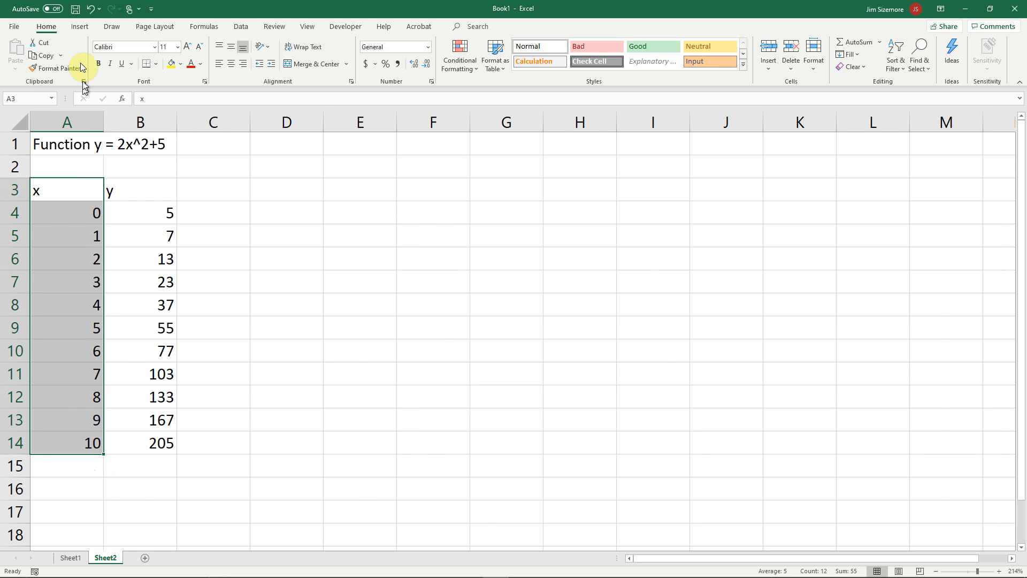
{"action": "left_click", "coordinate": [48, 57]}
{"action": "left_click", "coordinate": [147, 559]}
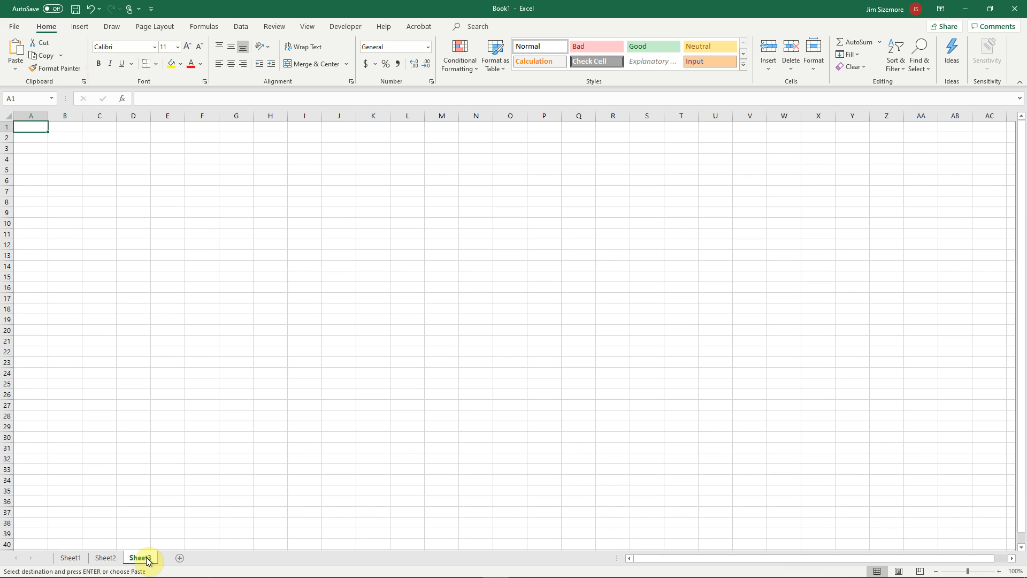
{"action": "key", "text": "ctrl+v"}
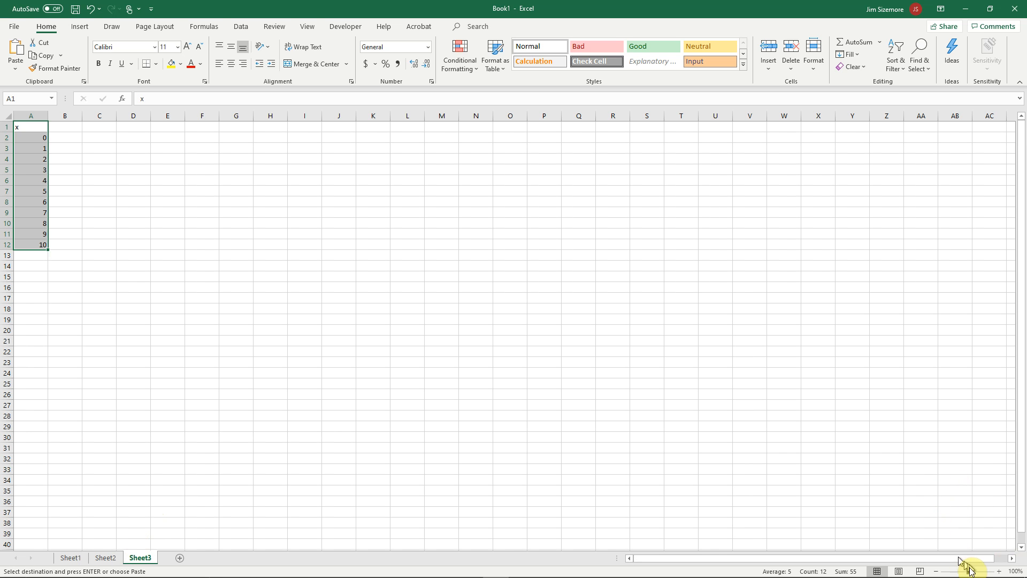
{"action": "left_click_drag", "start_coordinate": [968, 566], "coordinate": [974, 567]}
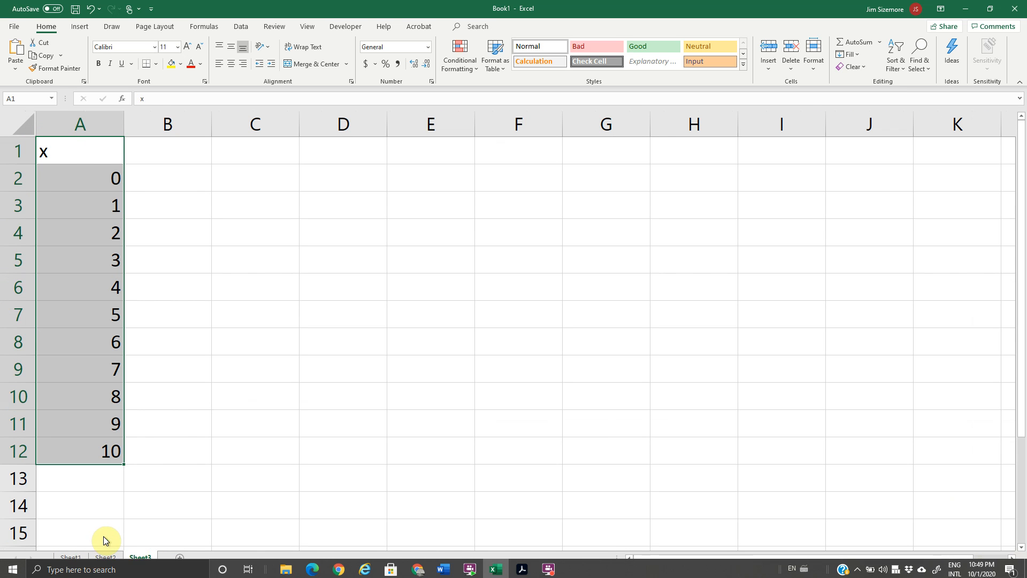
Copy the y column B3:B14 from Sheet2 into Sheet3, starting at cell B1
{"action": "left_click", "coordinate": [106, 558]}
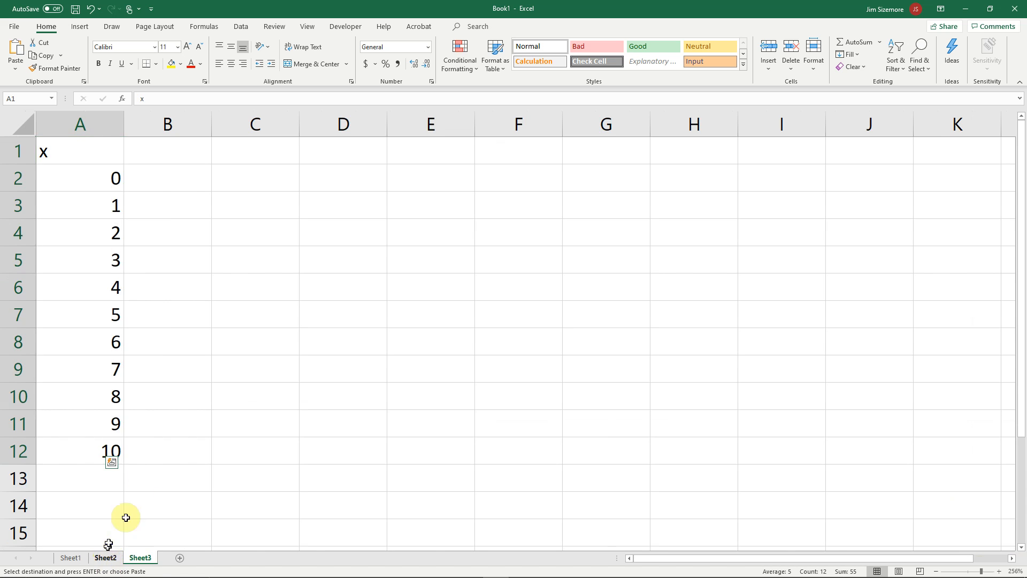
{"action": "left_click_drag", "start_coordinate": [141, 191], "coordinate": [138, 452]}
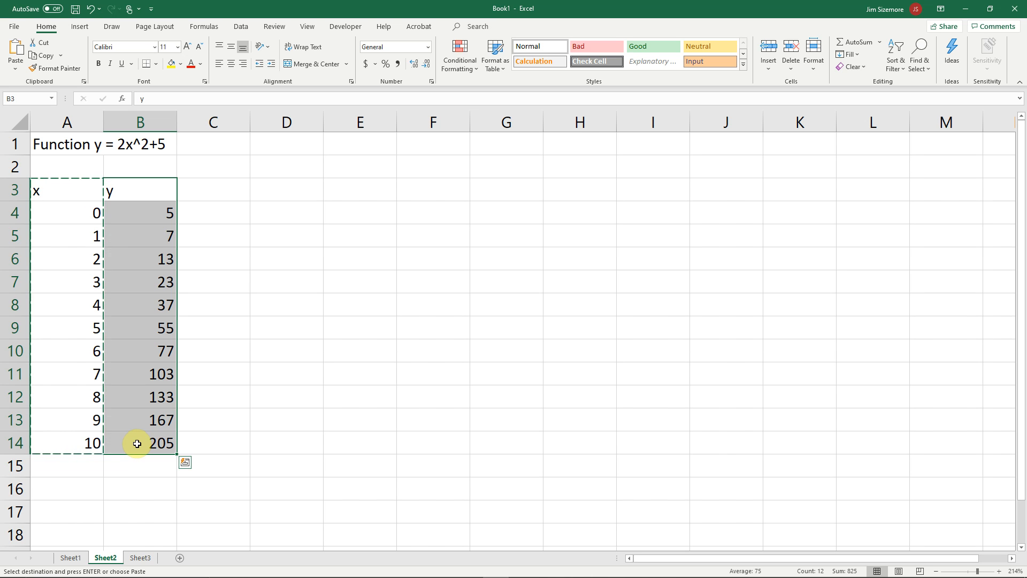
{"action": "key", "text": "ctrl+c"}
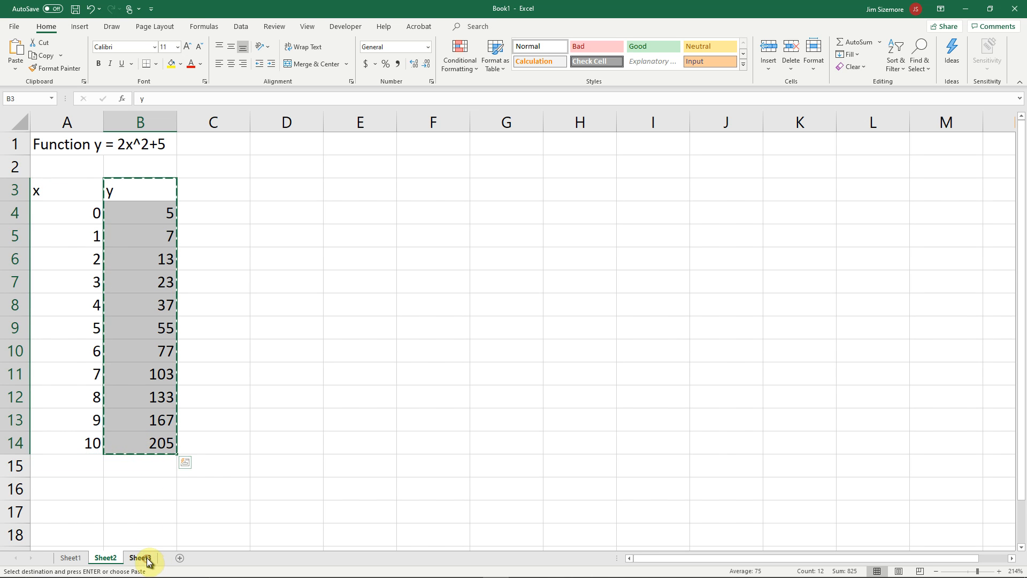
{"action": "left_click", "coordinate": [147, 560]}
{"action": "left_click", "coordinate": [155, 152]}
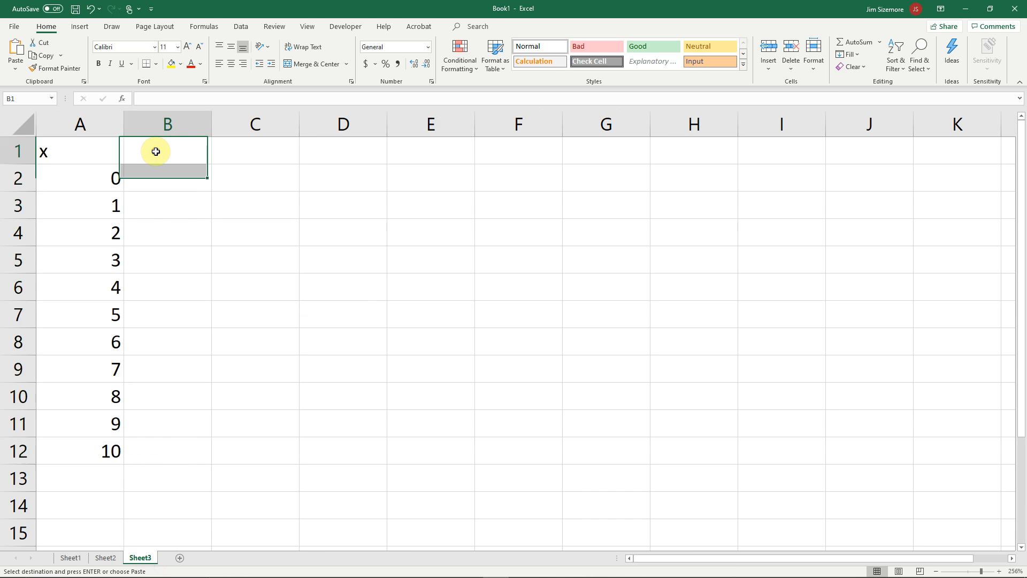
{"action": "key", "text": "ctrl+v"}
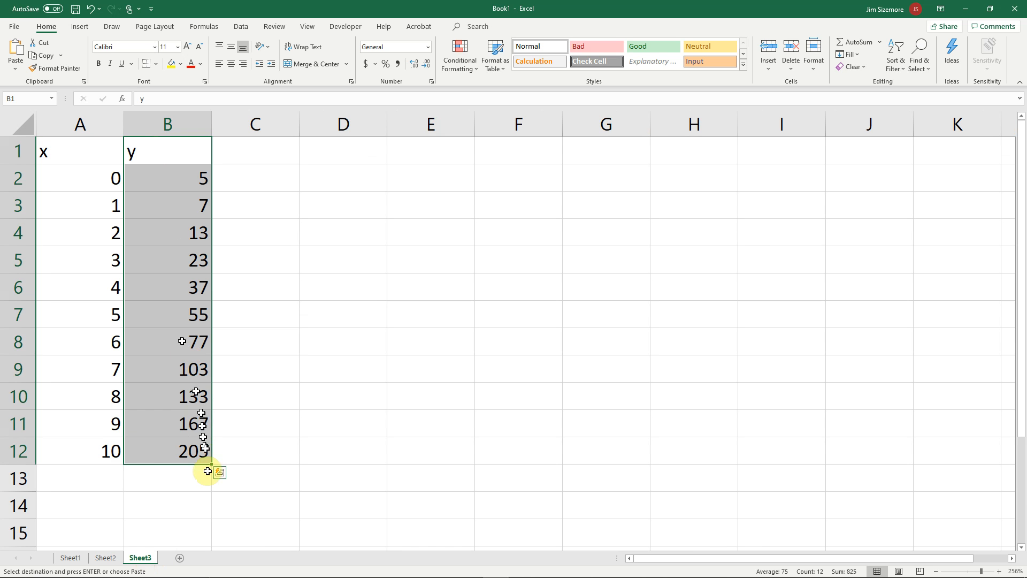
Check which cell the copied formula in B2 on Sheet3 refers to
{"action": "left_click", "coordinate": [177, 179]}
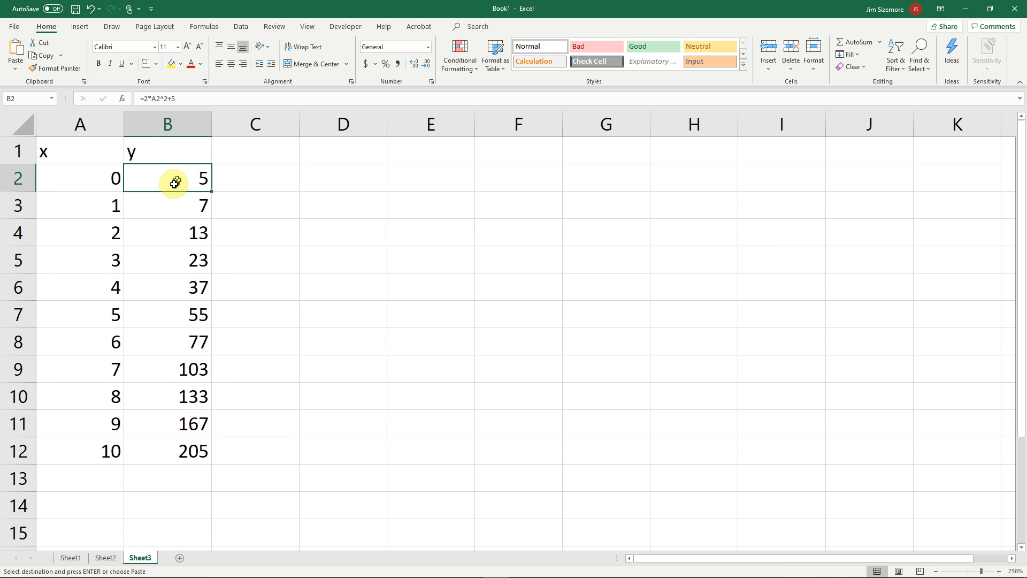
{"action": "left_click", "coordinate": [82, 186]}
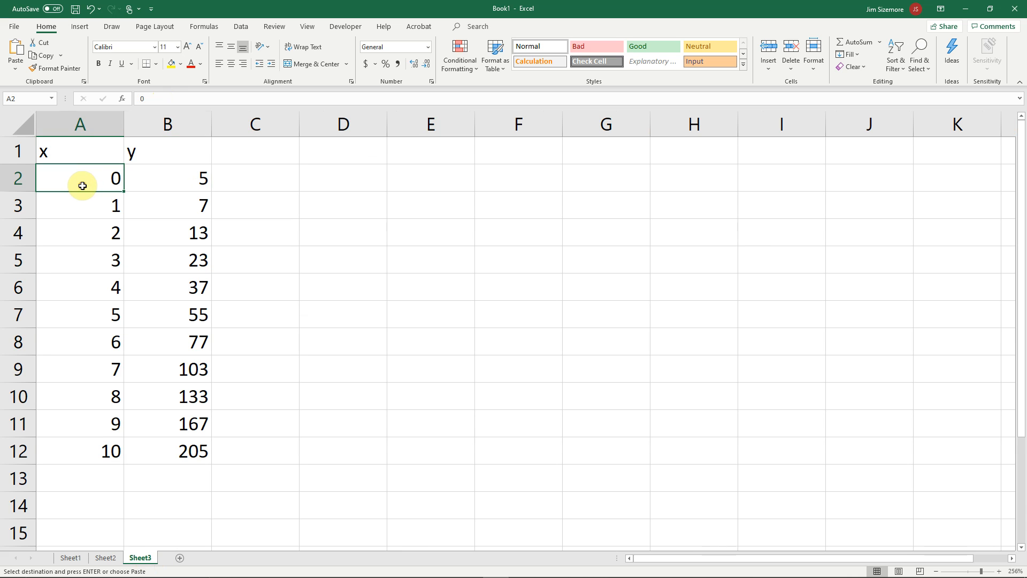
{"action": "left_click", "coordinate": [161, 179]}
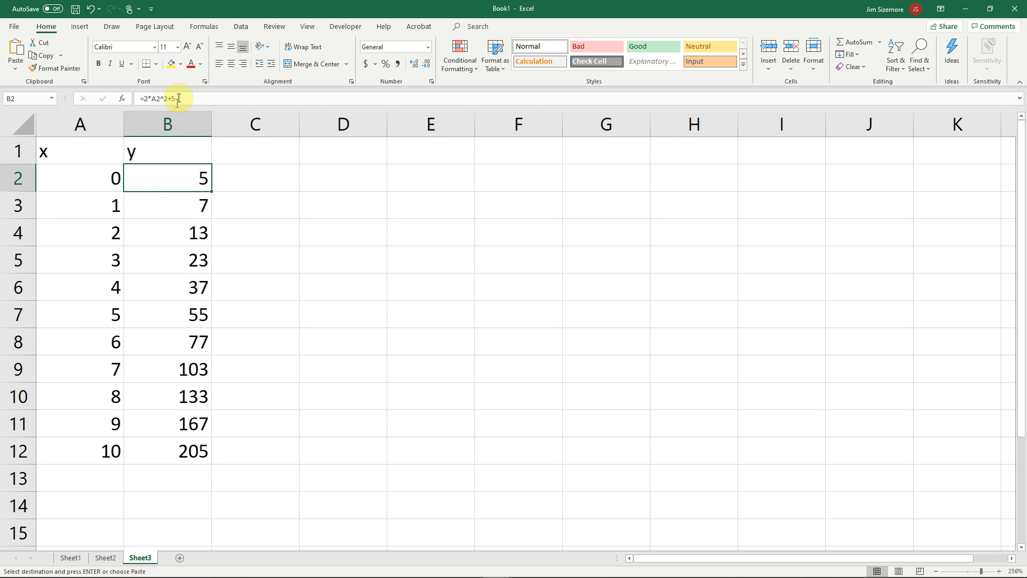
{"action": "left_click", "coordinate": [177, 97]}
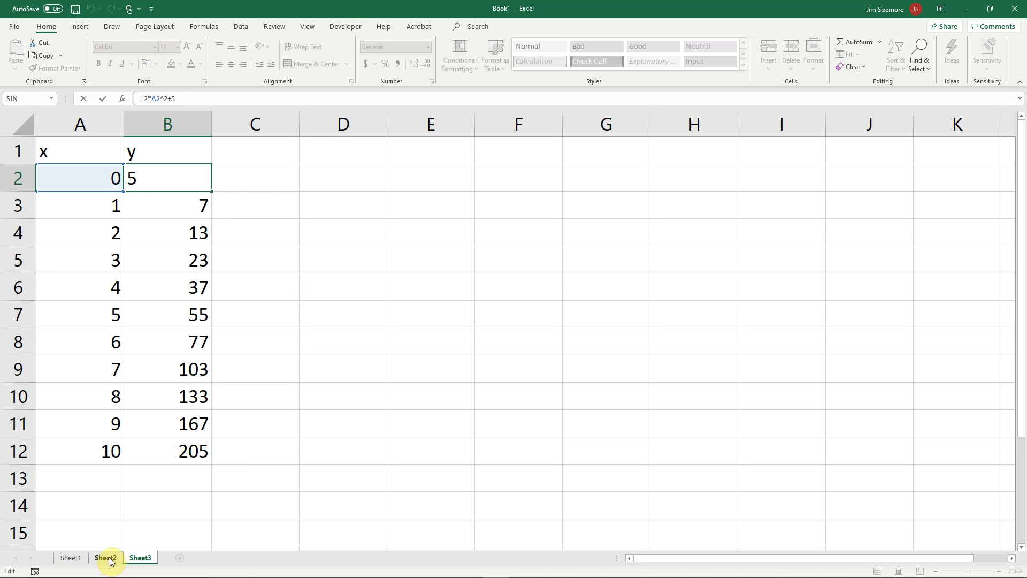
{"action": "key", "text": "Return"}
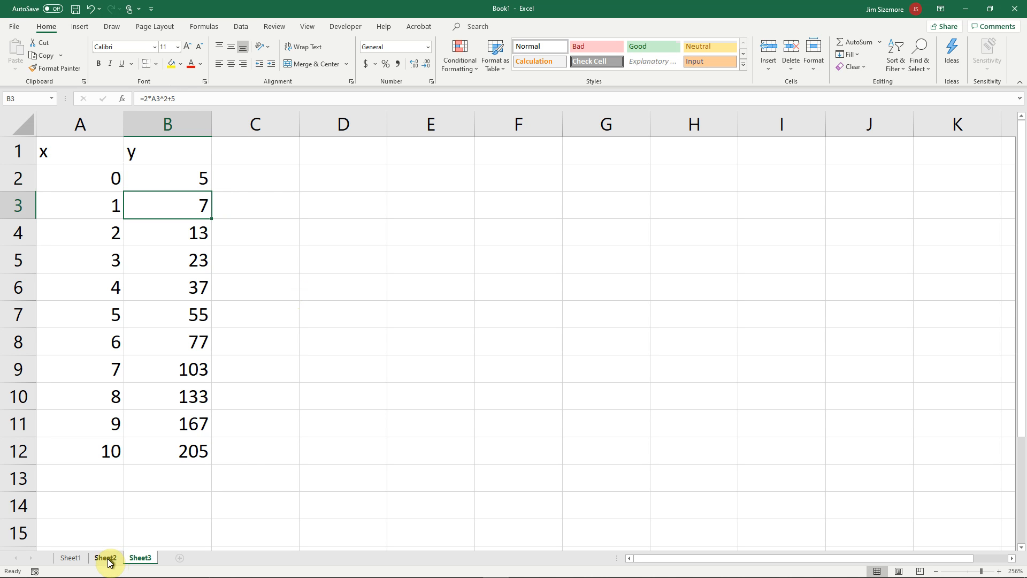
Cut the y column B3:B14 from Sheet2 and paste it into Sheet3, starting at cell D1
{"action": "left_click", "coordinate": [107, 559]}
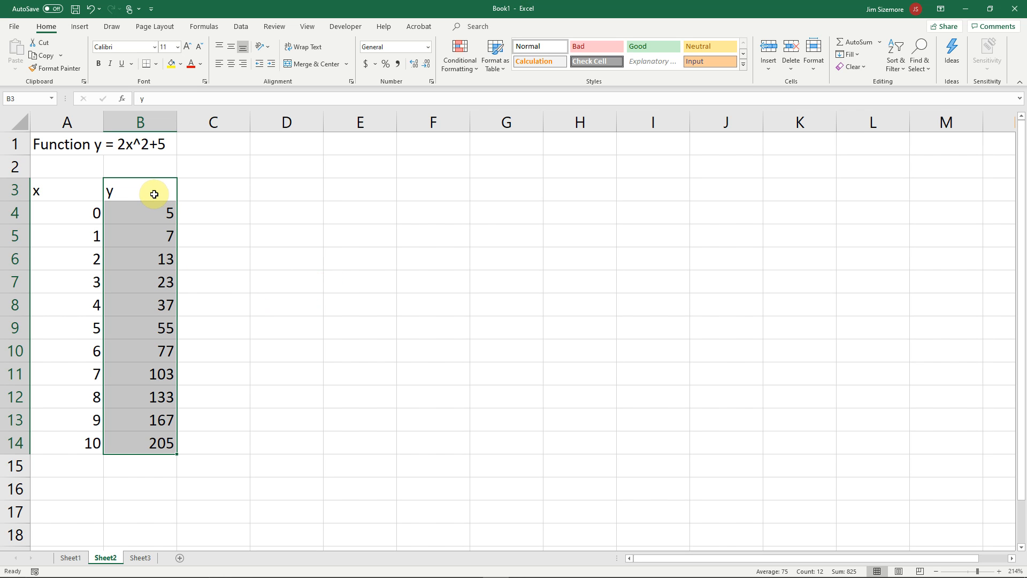
{"action": "key", "text": "ctrl+c"}
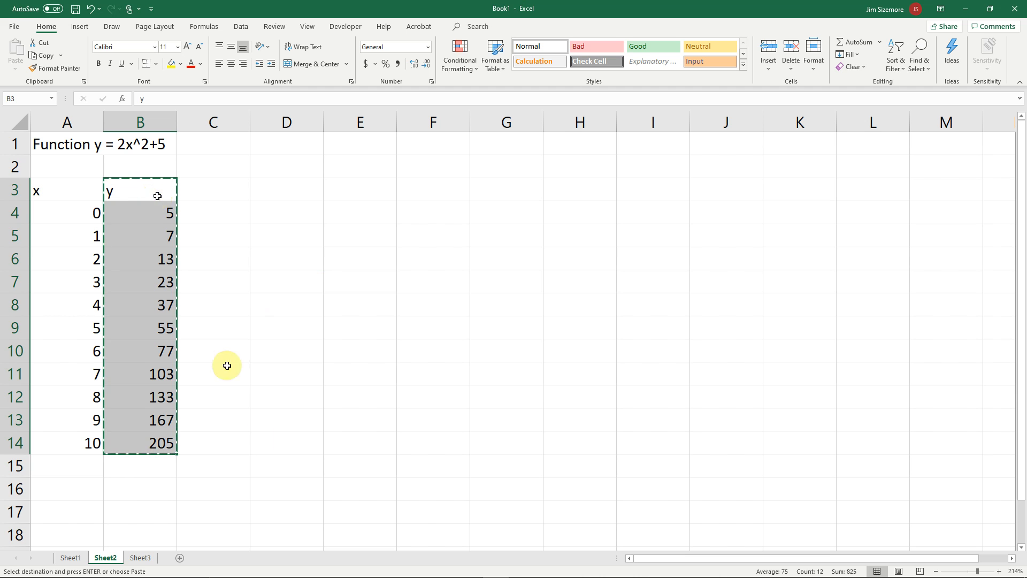
{"action": "mouse_move", "coordinate": [142, 556]}
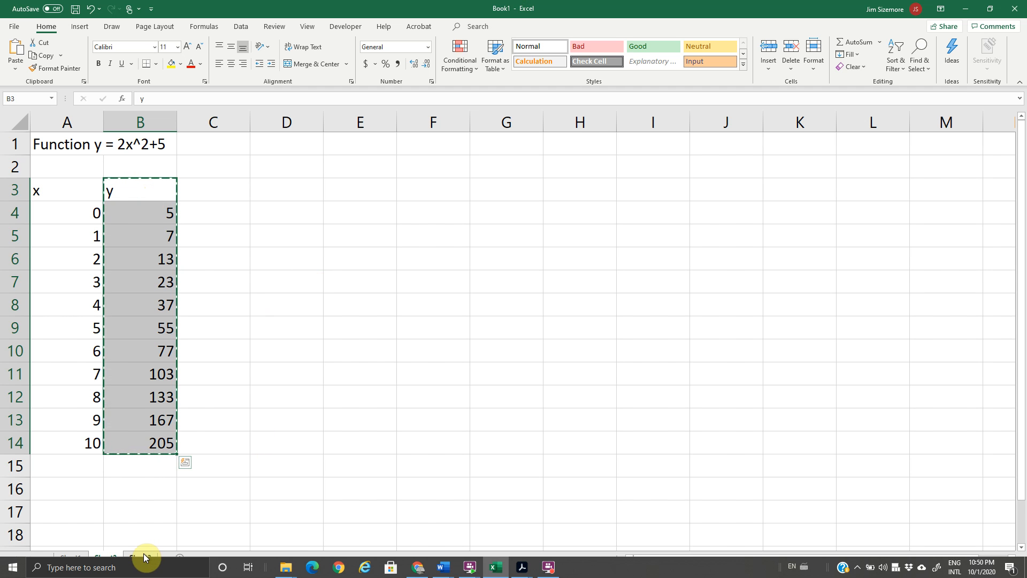
{"action": "left_click", "coordinate": [143, 556]}
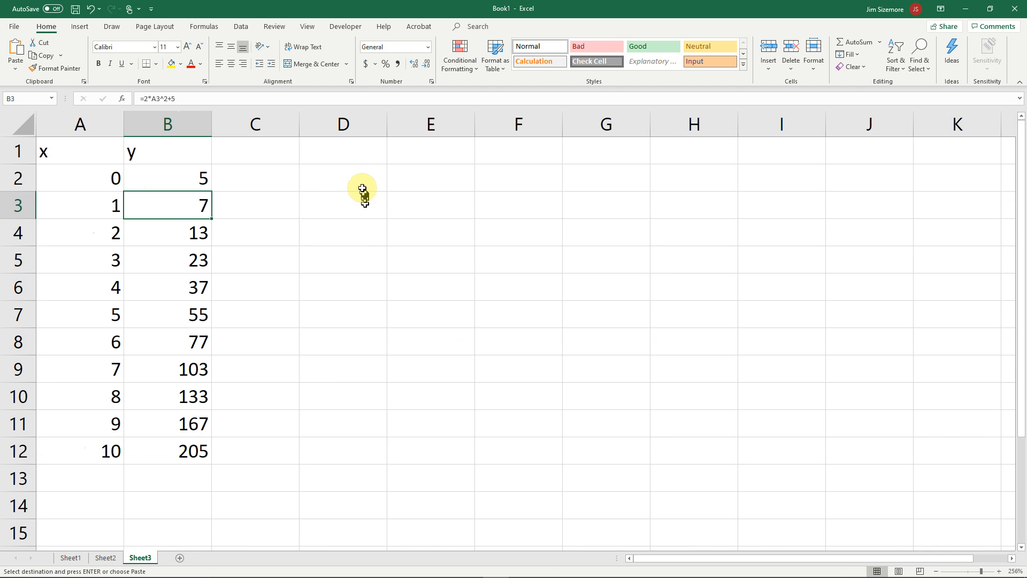
{"action": "left_click", "coordinate": [363, 155]}
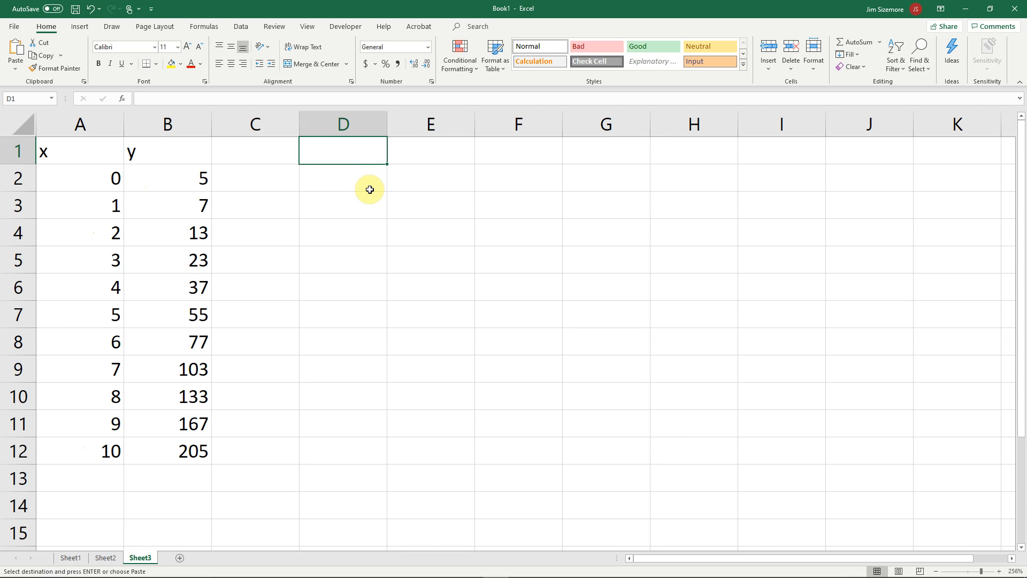
{"action": "key", "text": "Return"}
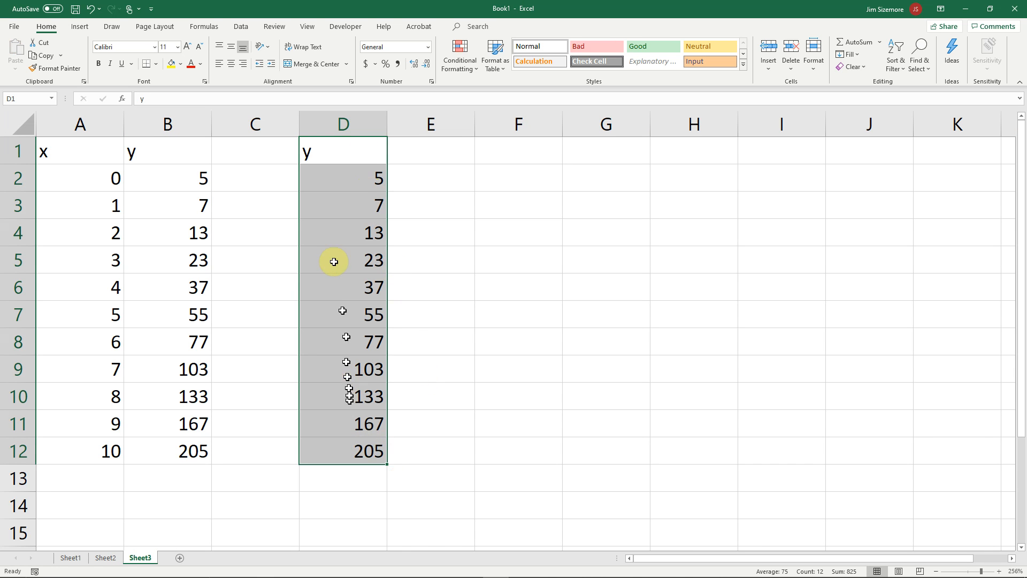
Inspect the sheet reference in D2's formula on Sheet3 and compare it with the source range on Sheet2
{"action": "left_click", "coordinate": [357, 176]}
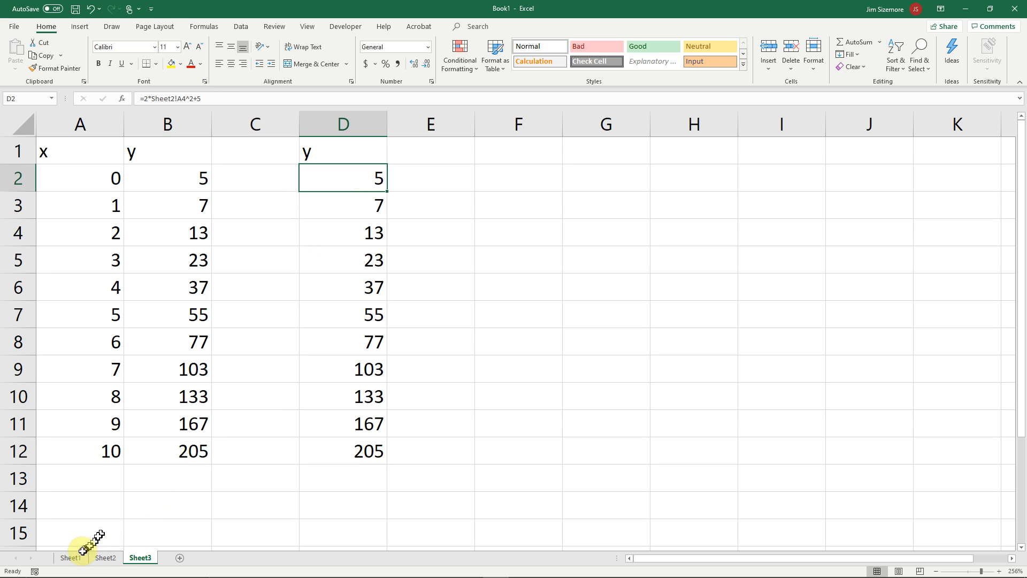
{"action": "left_click", "coordinate": [106, 559]}
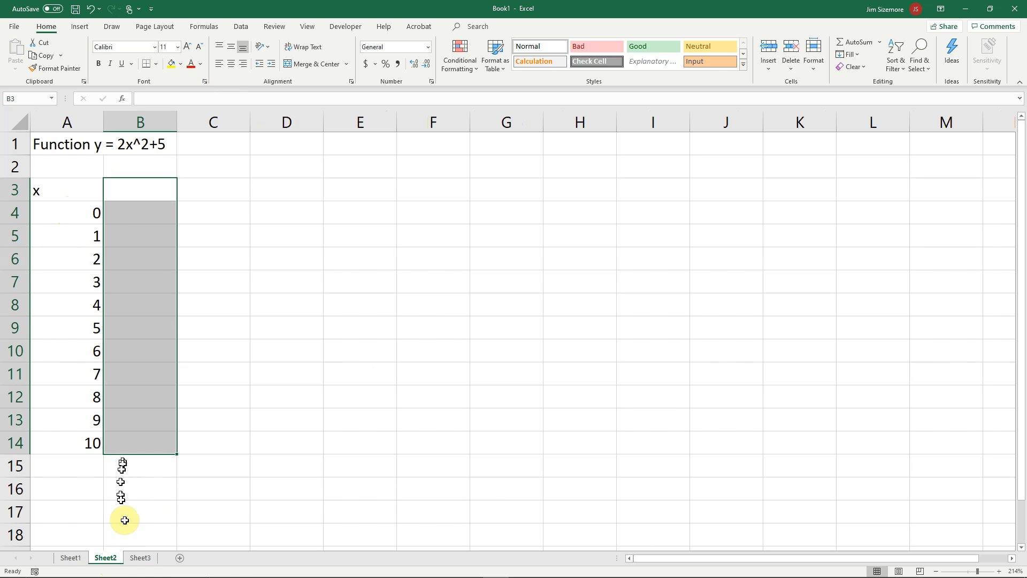
{"action": "left_click", "coordinate": [142, 557]}
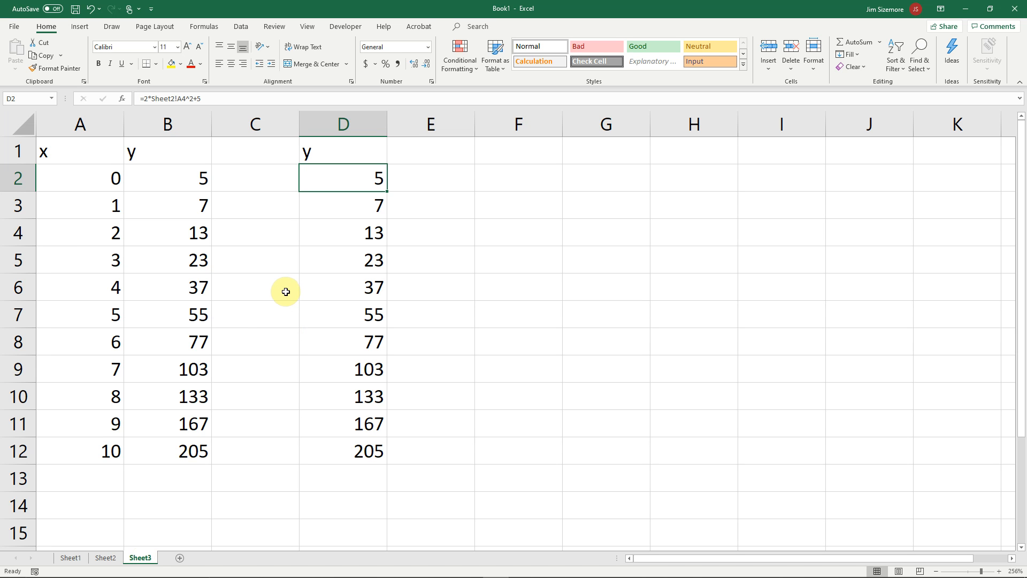
{"action": "left_click", "coordinate": [206, 99]}
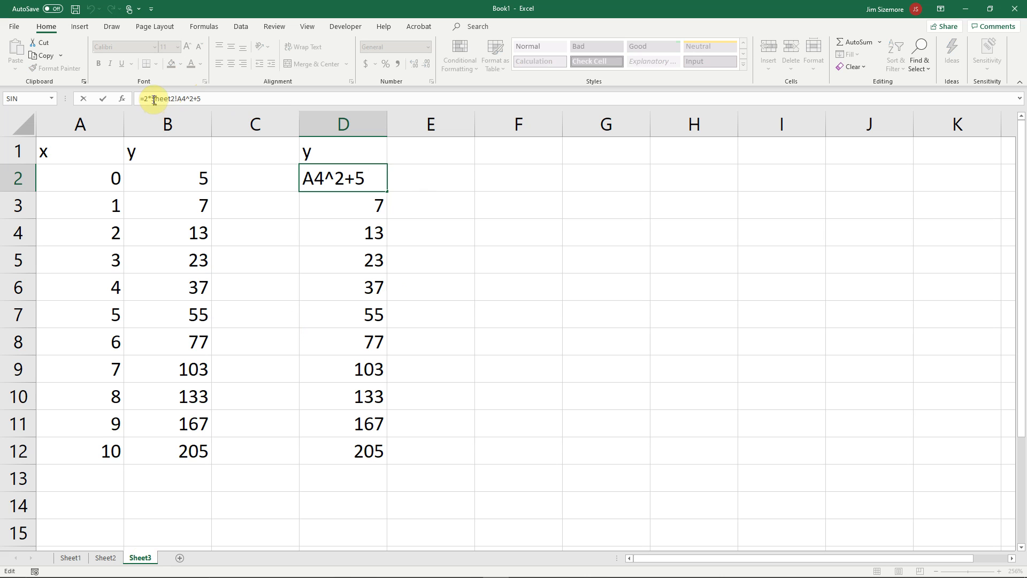
{"action": "left_click_drag", "start_coordinate": [161, 98], "coordinate": [235, 94]}
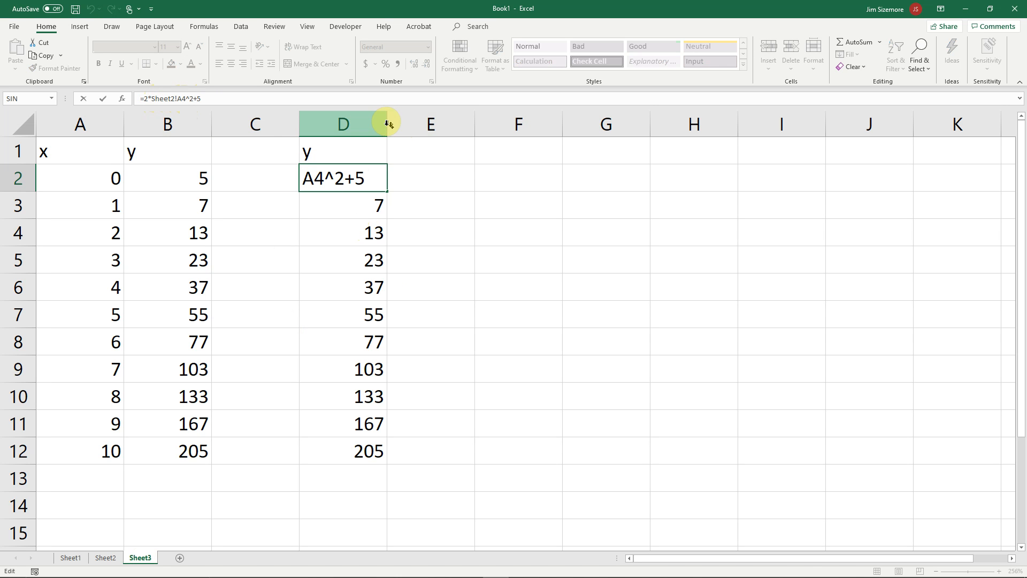
Widen column D on Sheet3 to about 26.86 (193 pixels) so the full formula fits in its cell
{"action": "left_click_drag", "start_coordinate": [384, 124], "coordinate": [390, 124]}
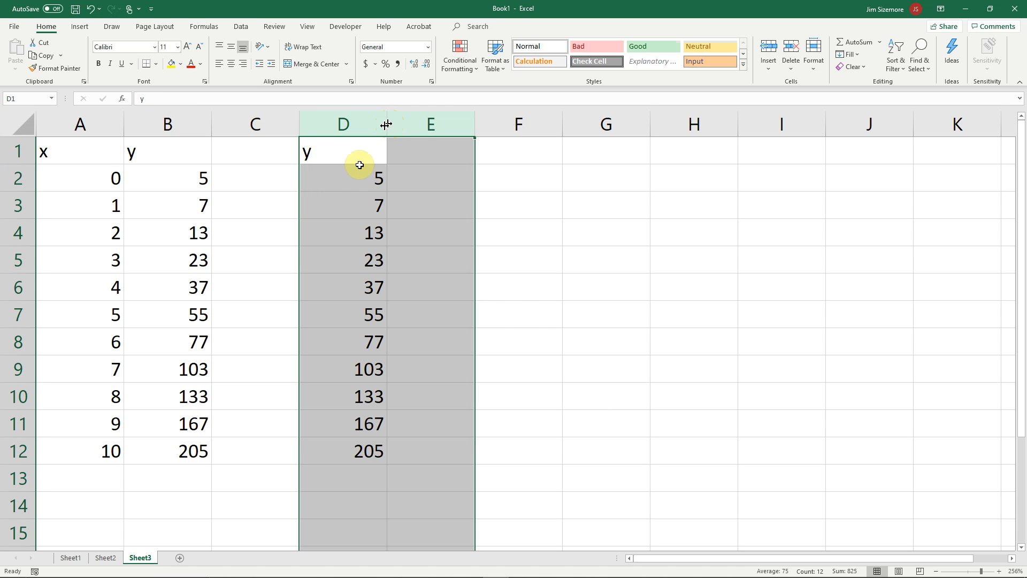
{"action": "left_click", "coordinate": [540, 255]}
{"action": "left_click_drag", "start_coordinate": [386, 124], "coordinate": [471, 127]}
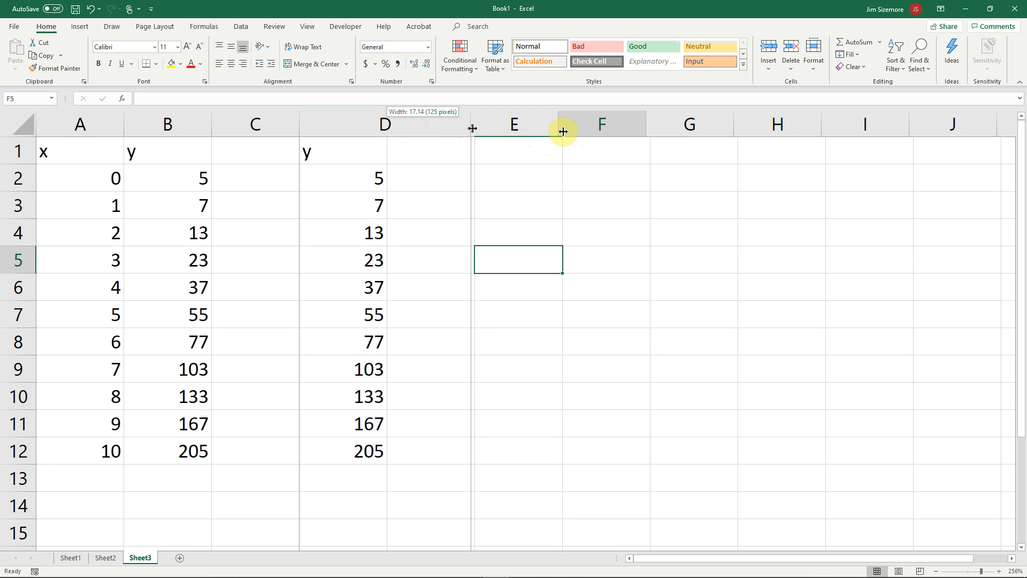
{"action": "left_click_drag", "start_coordinate": [563, 131], "coordinate": [562, 131]}
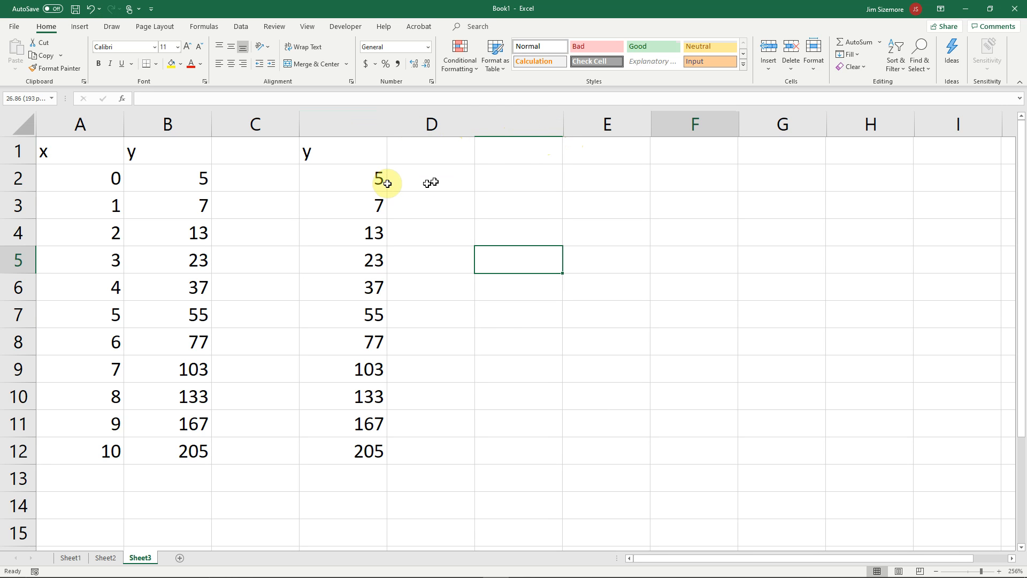
Examine the full formula in D2 on Sheet3, check the cell A4 it refers to on Sheet2, and return to Sheet3
{"action": "left_click", "coordinate": [468, 176]}
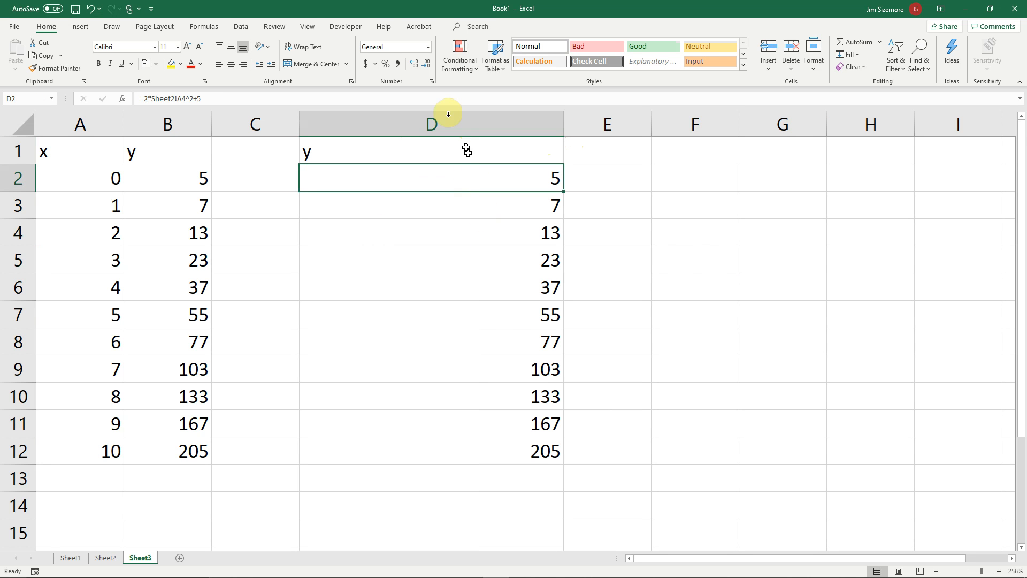
{"action": "left_click", "coordinate": [393, 96]}
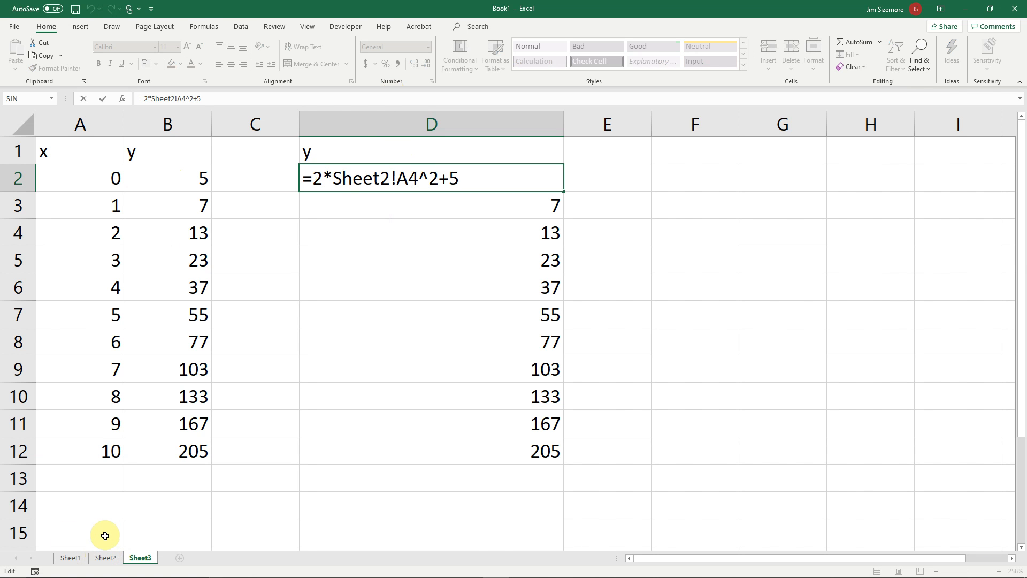
{"action": "key", "text": "ctrl+Return"}
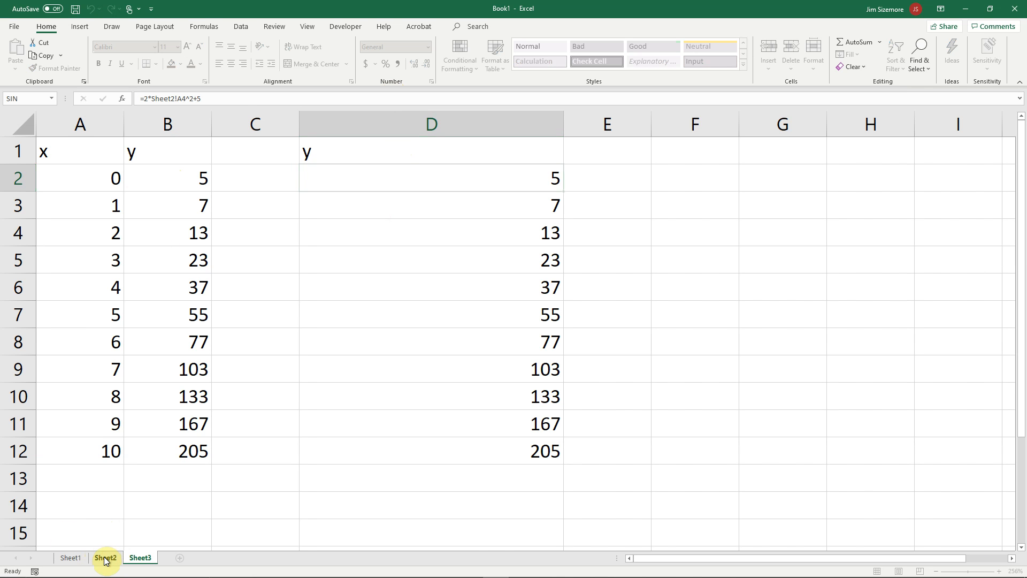
{"action": "left_click", "coordinate": [106, 558]}
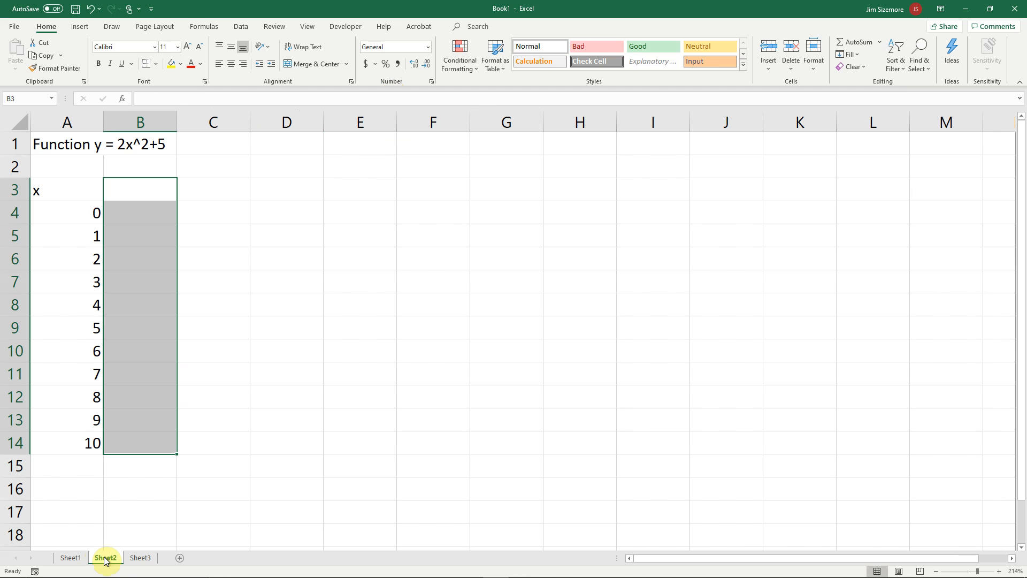
{"action": "left_click", "coordinate": [96, 212]}
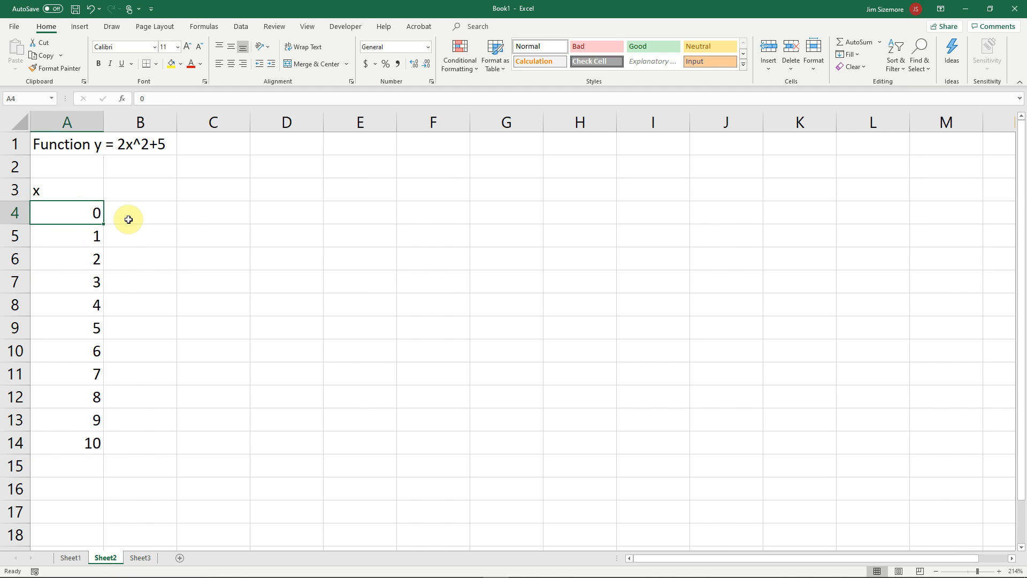
{"action": "left_click", "coordinate": [140, 557]}
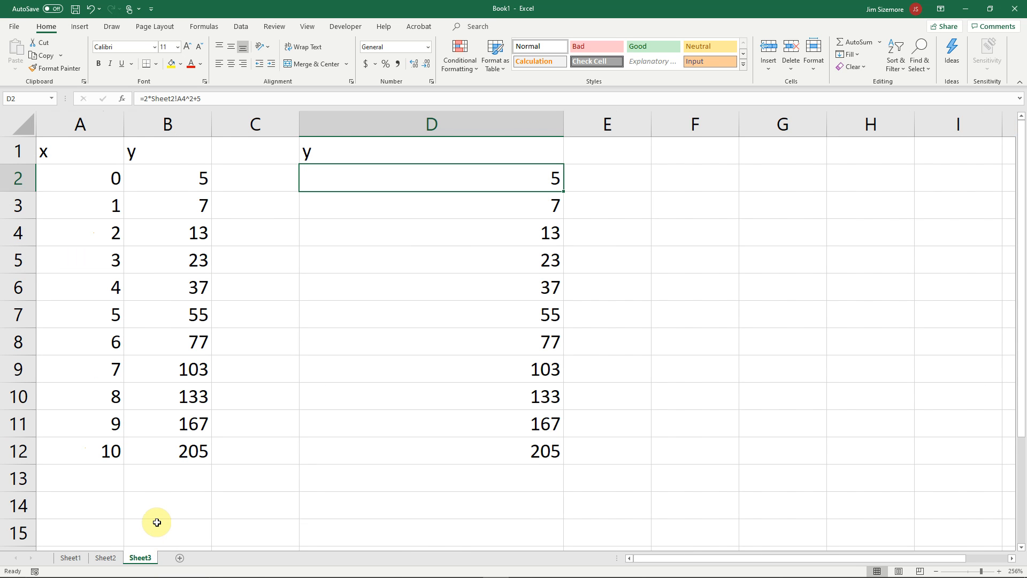